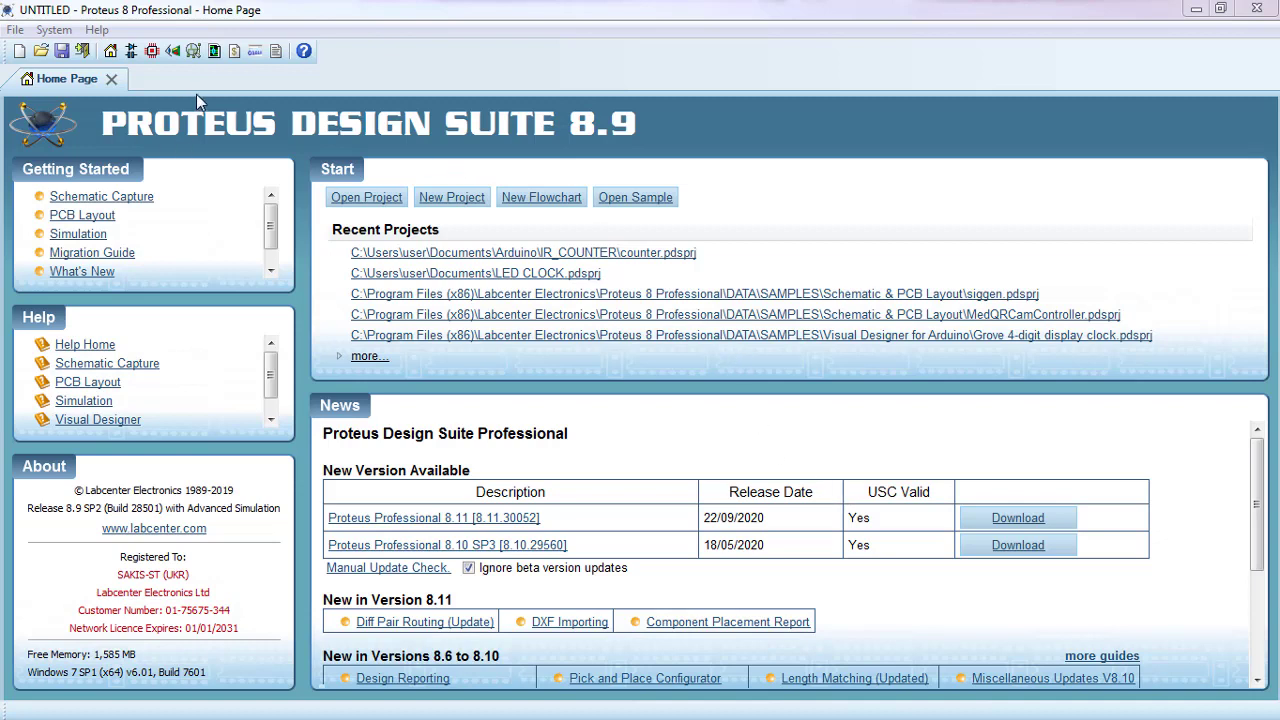
Step: On a new schematic, place an ARDUINO UNO board as ARD1 at the sheet centre
{"action": "left_click", "coordinate": [133, 52]}
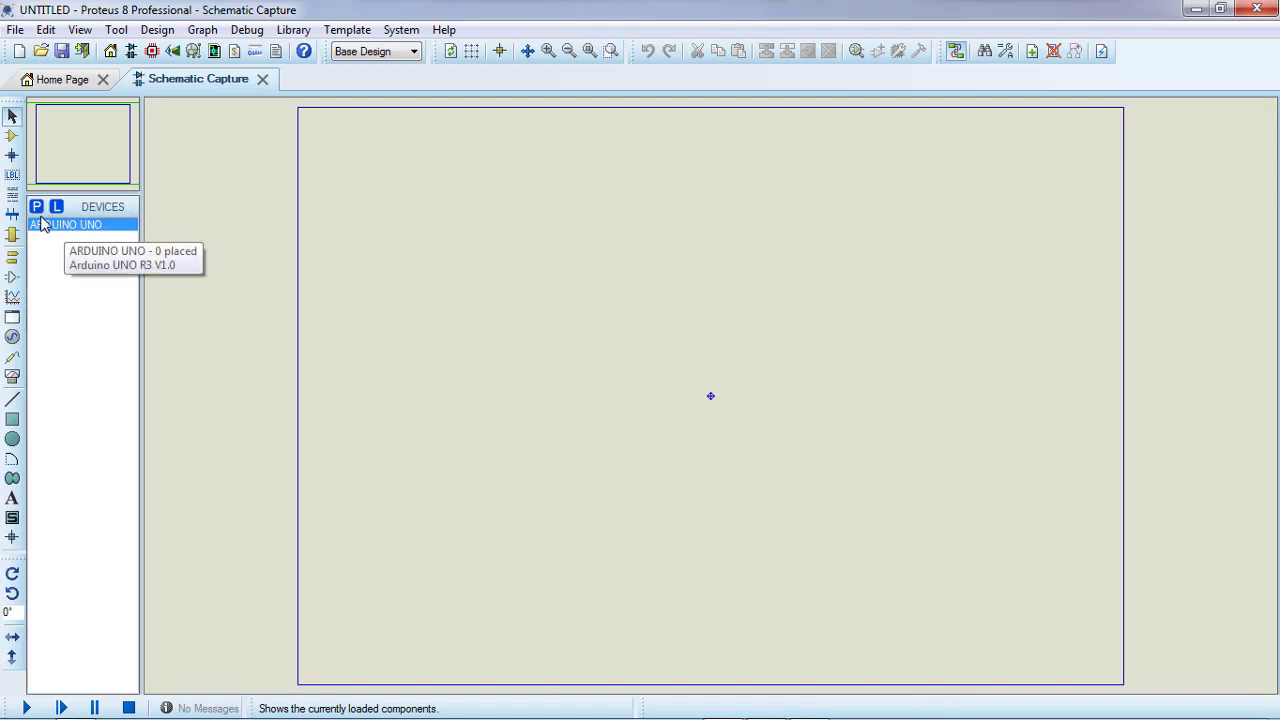
{"action": "left_click", "coordinate": [36, 206]}
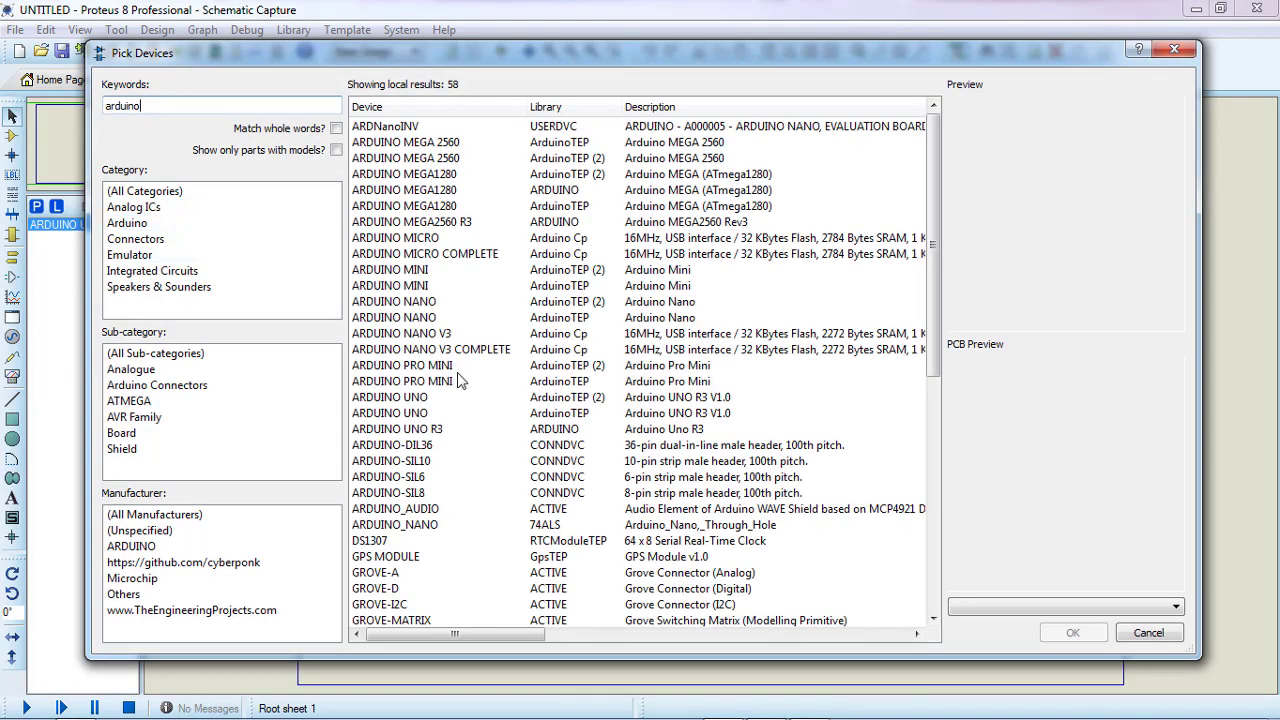
{"action": "left_click", "coordinate": [424, 397]}
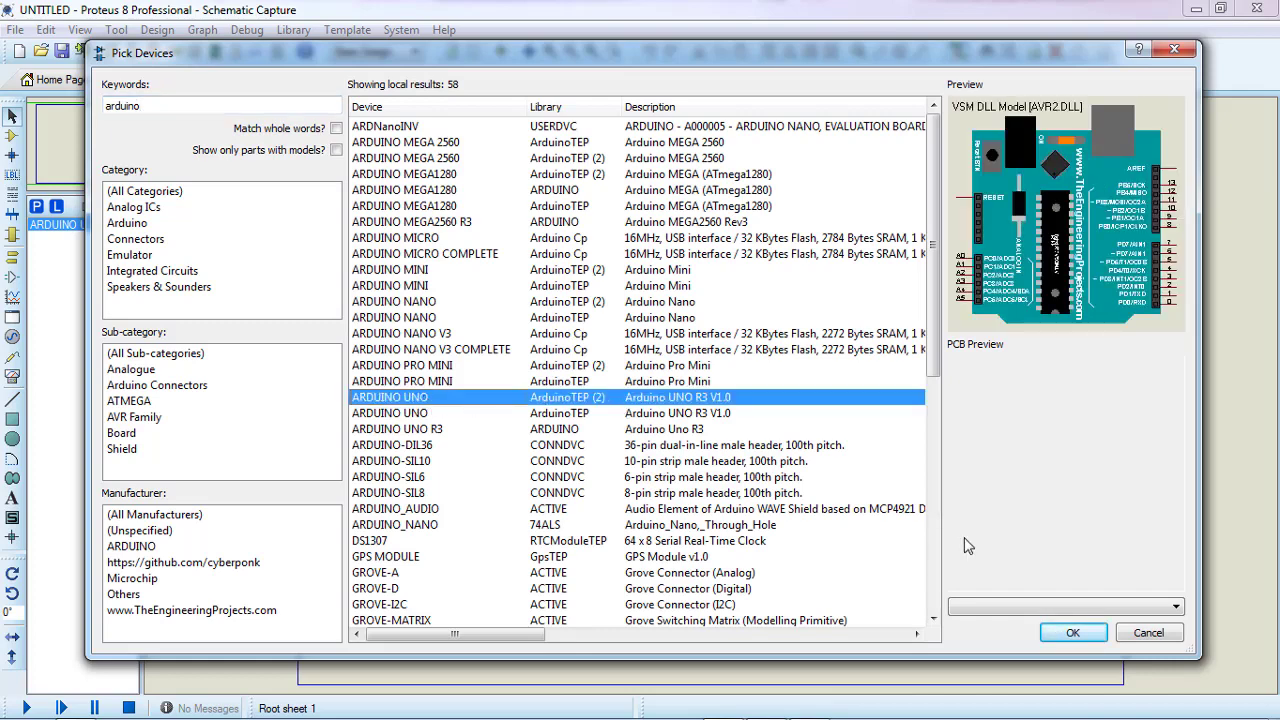
{"action": "left_click", "coordinate": [1070, 634]}
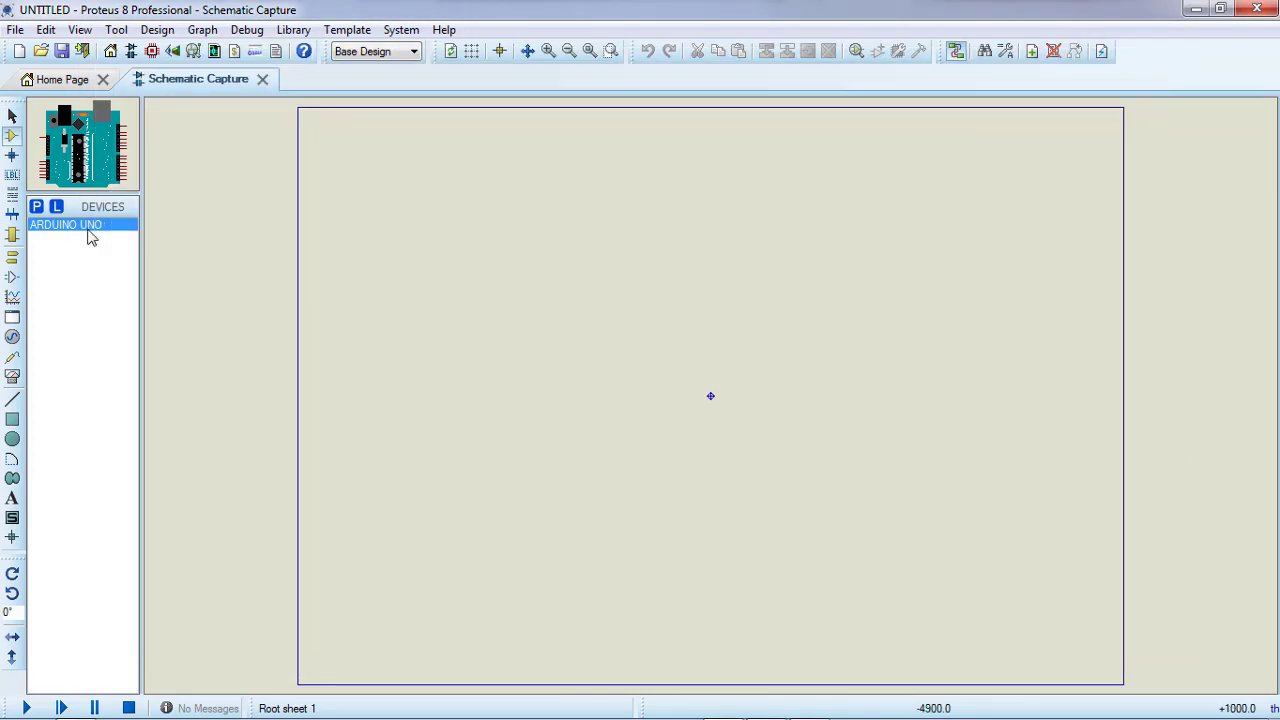
{"action": "left_click", "coordinate": [331, 226]}
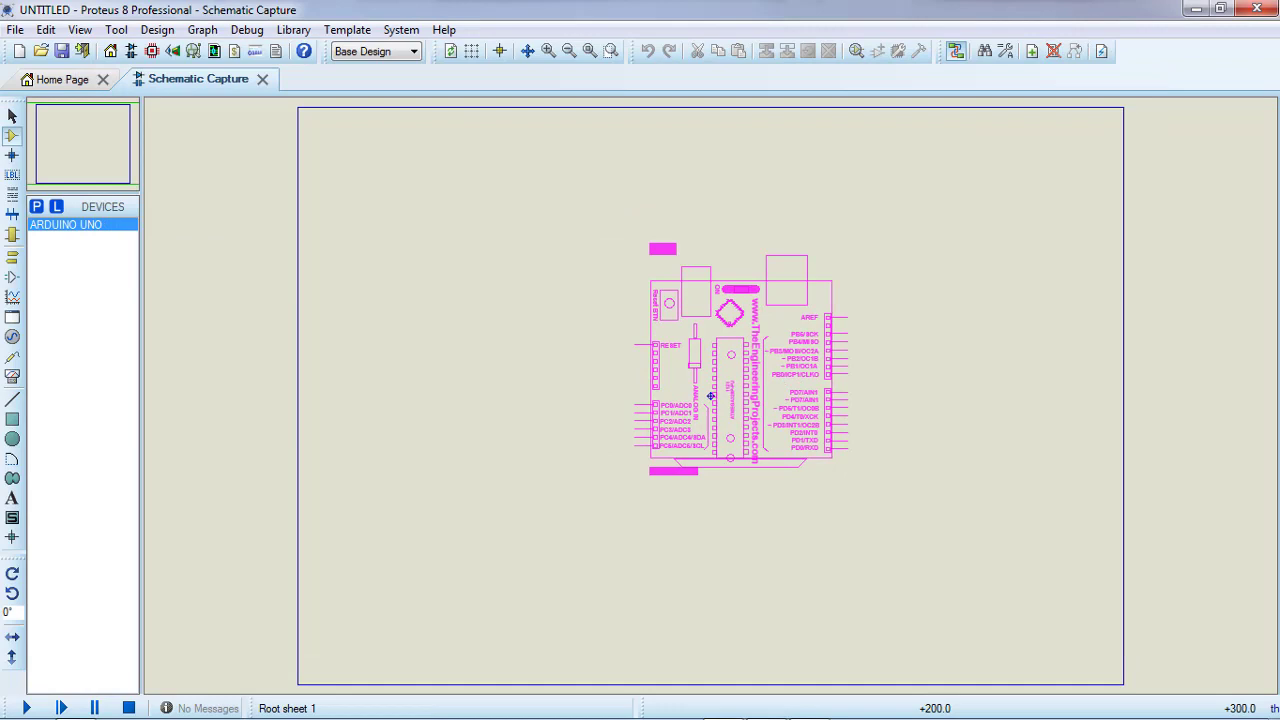
{"action": "left_click", "coordinate": [692, 370]}
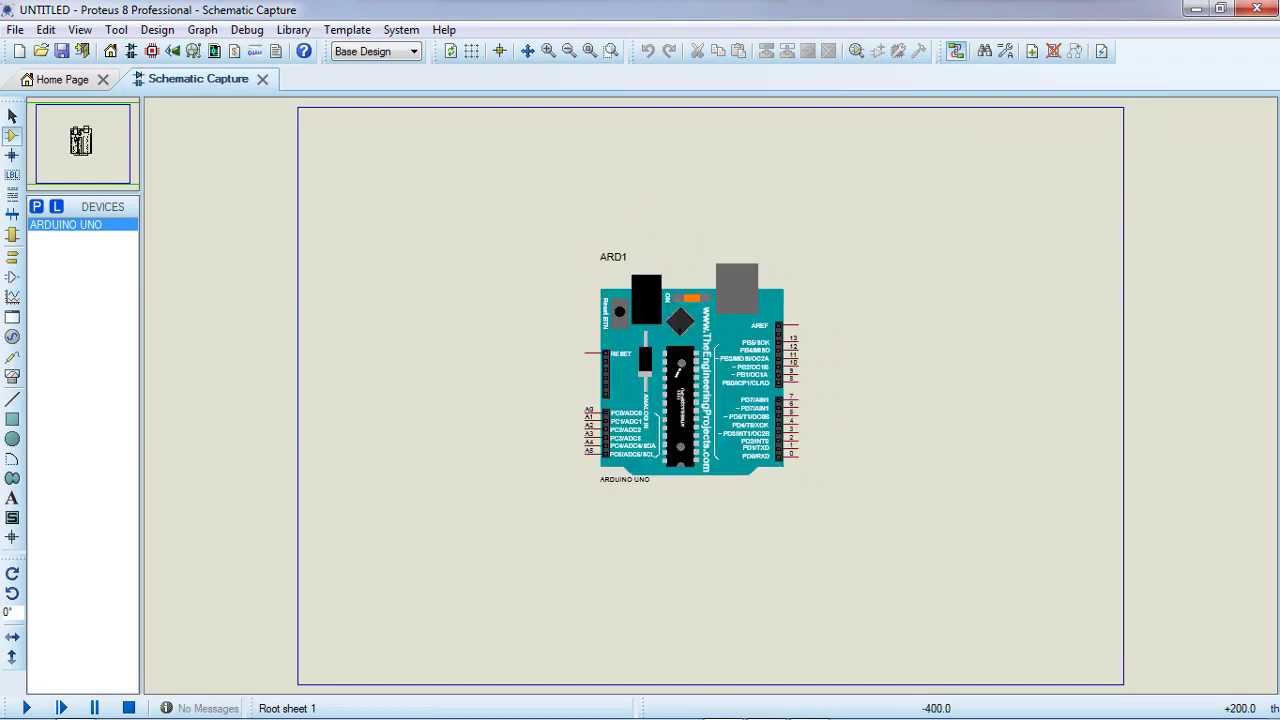
Step: Create an Arduino Uno firmware project with the Arduino AVR compiler and delete main.ino's header comments
{"action": "left_click", "coordinate": [254, 58]}
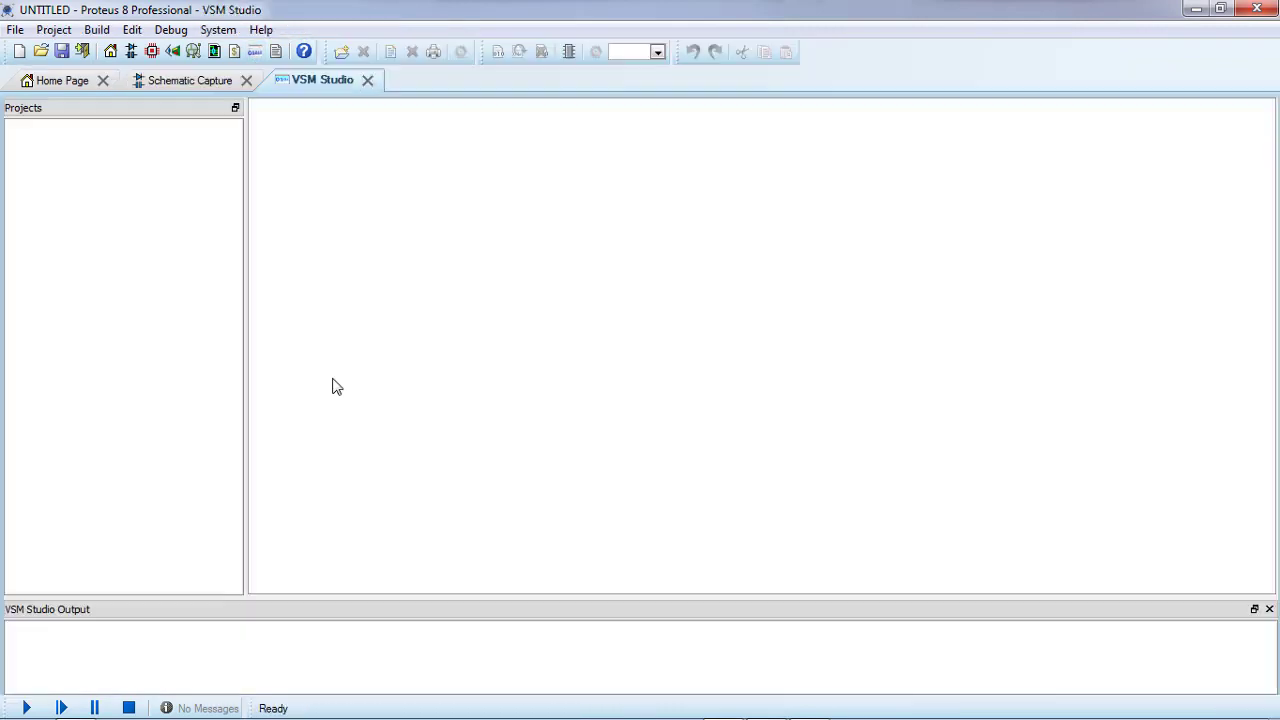
{"action": "left_click", "coordinate": [56, 34]}
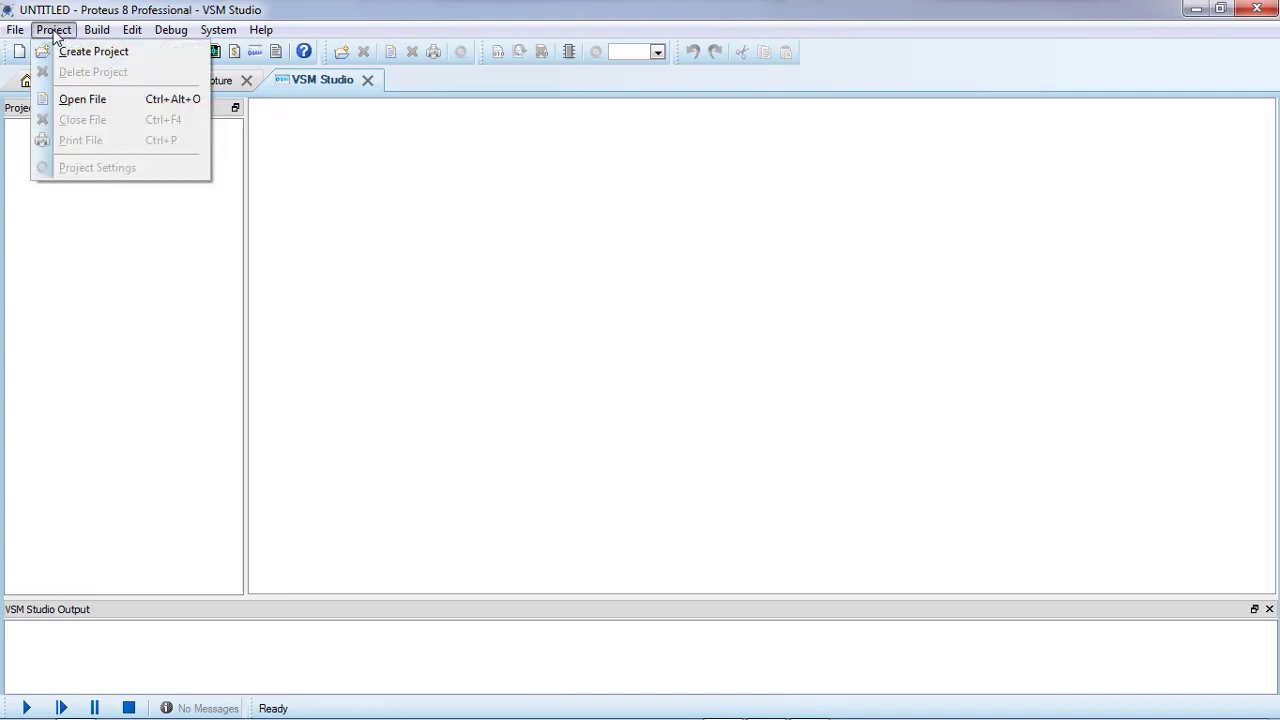
{"action": "left_click", "coordinate": [90, 51]}
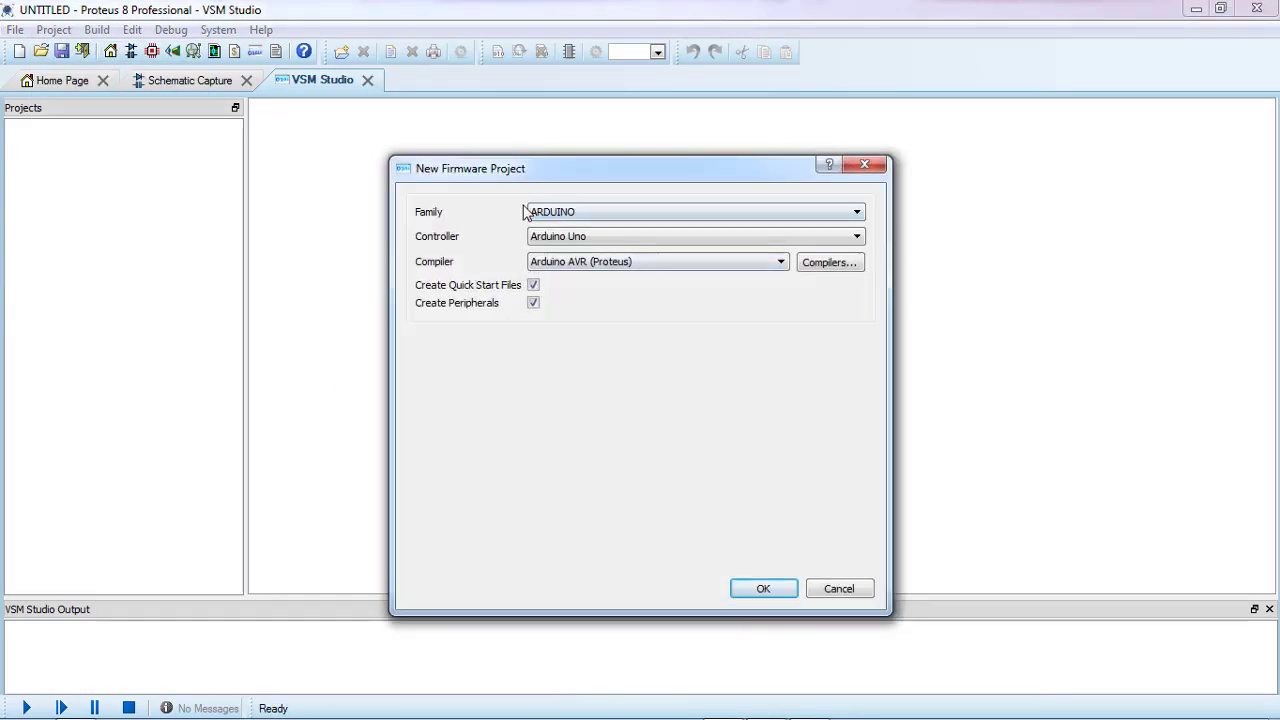
{"action": "left_click_drag", "start_coordinate": [545, 168], "coordinate": [270, 183]}
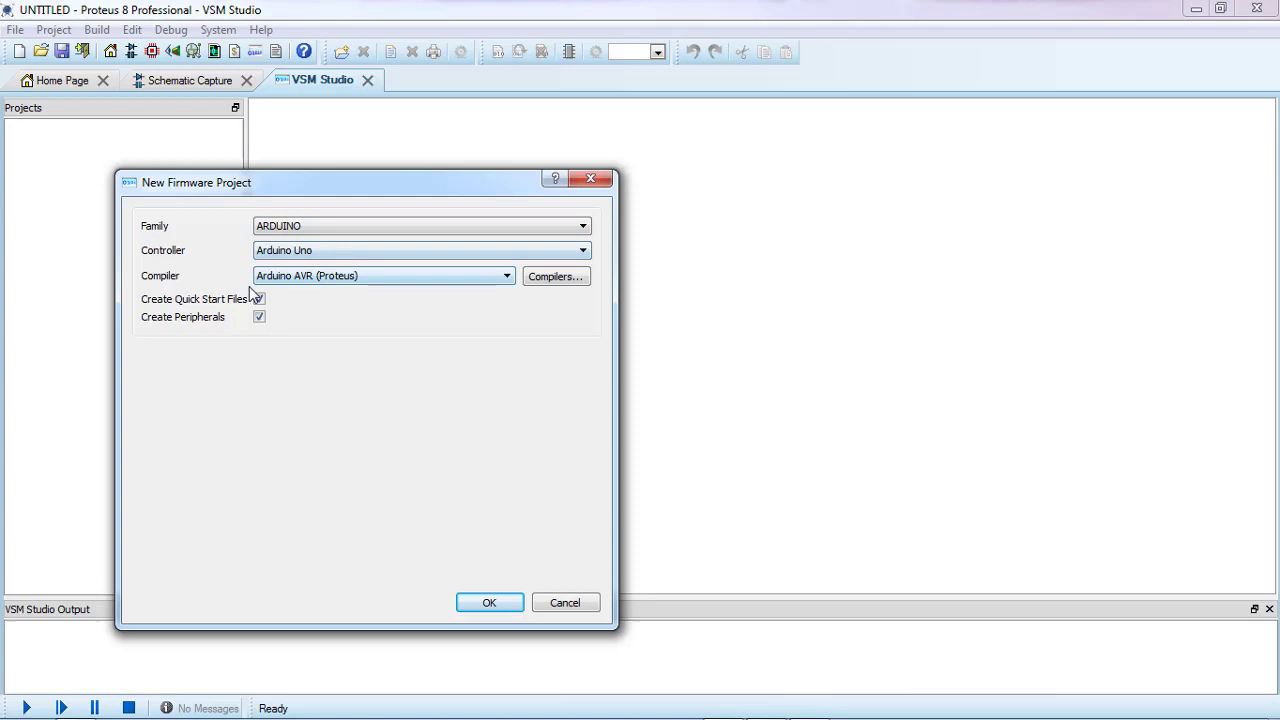
{"action": "left_click", "coordinate": [338, 288]}
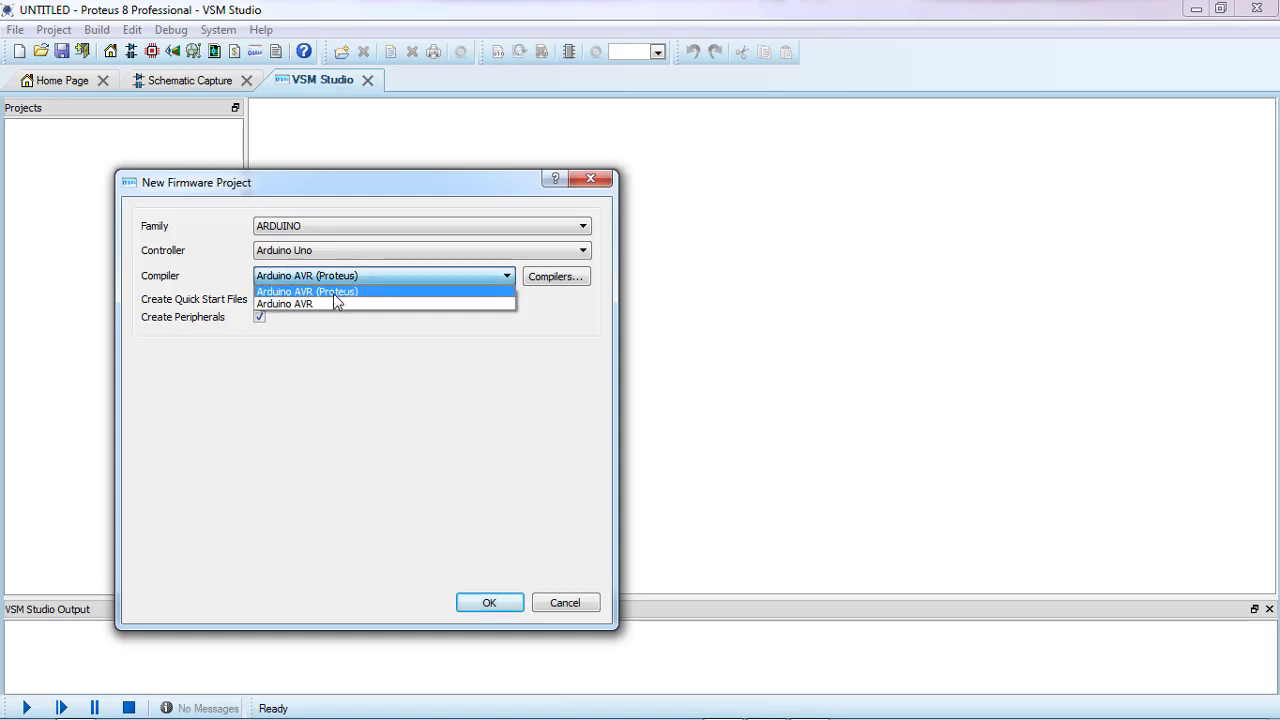
{"action": "left_click", "coordinate": [334, 304]}
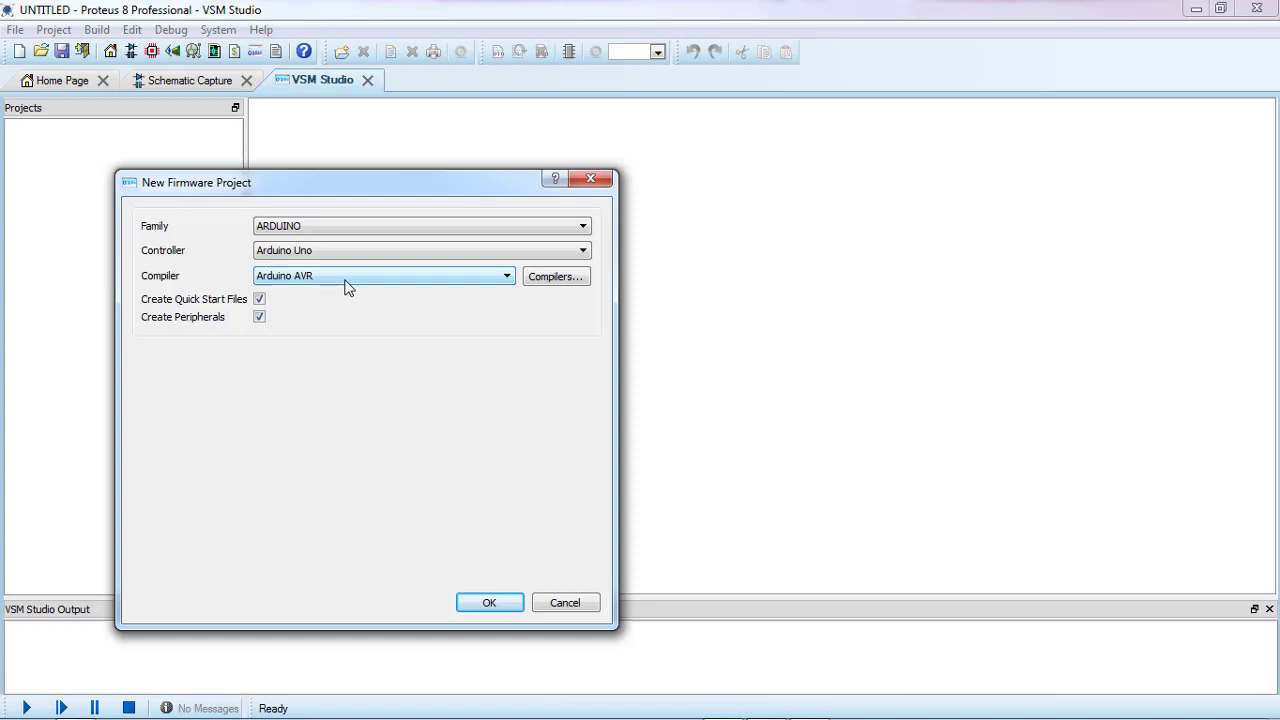
{"action": "mouse_move", "coordinate": [640, 716]}
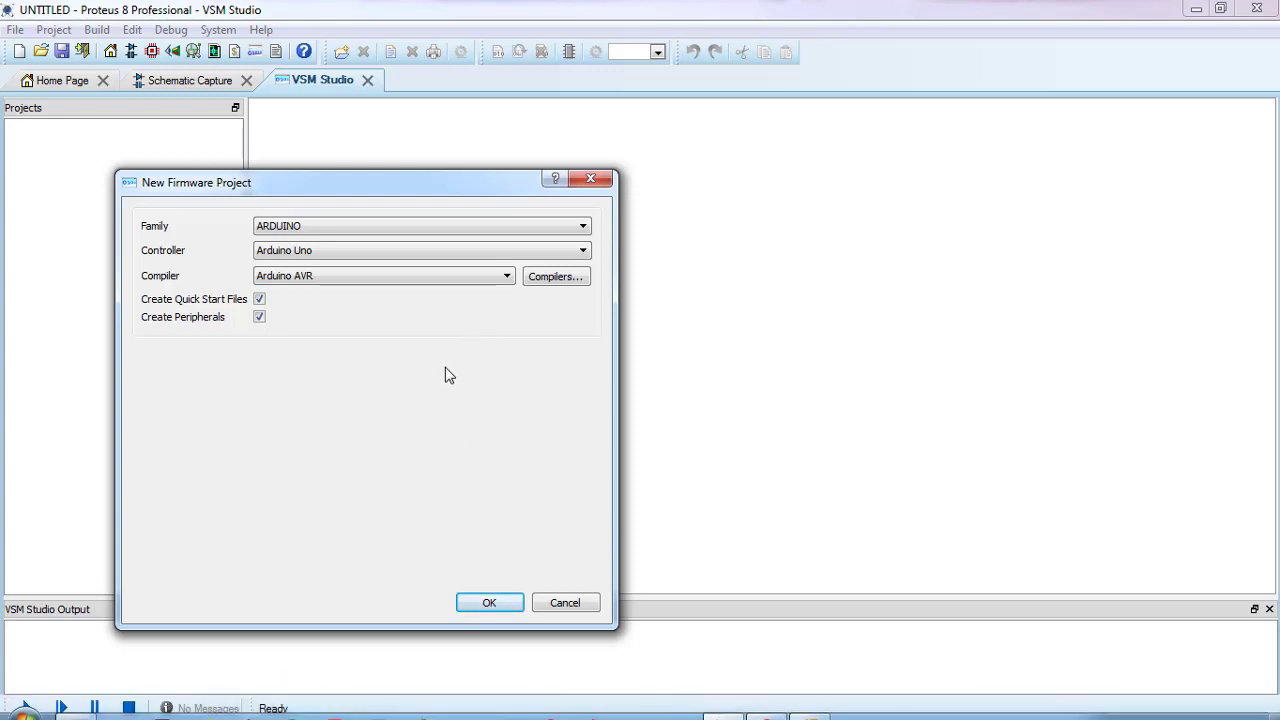
{"action": "left_click", "coordinate": [478, 287]}
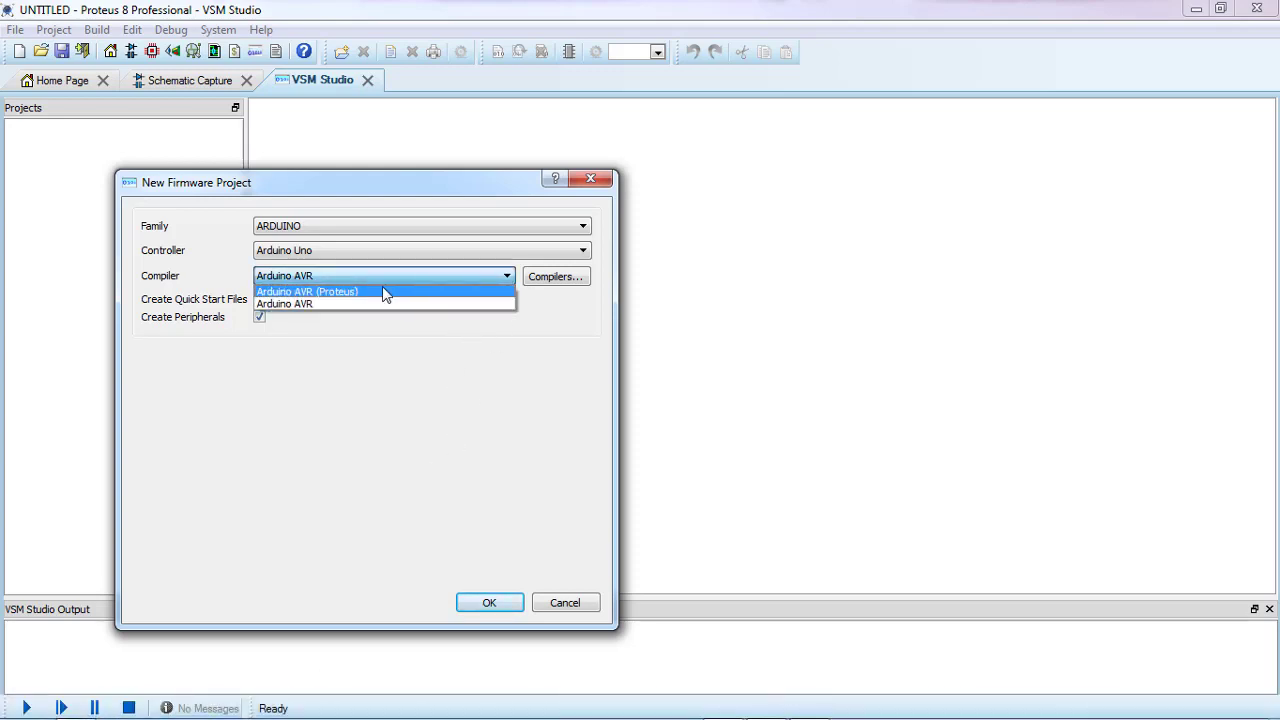
{"action": "left_click", "coordinate": [500, 510]}
{"action": "left_click", "coordinate": [488, 604]}
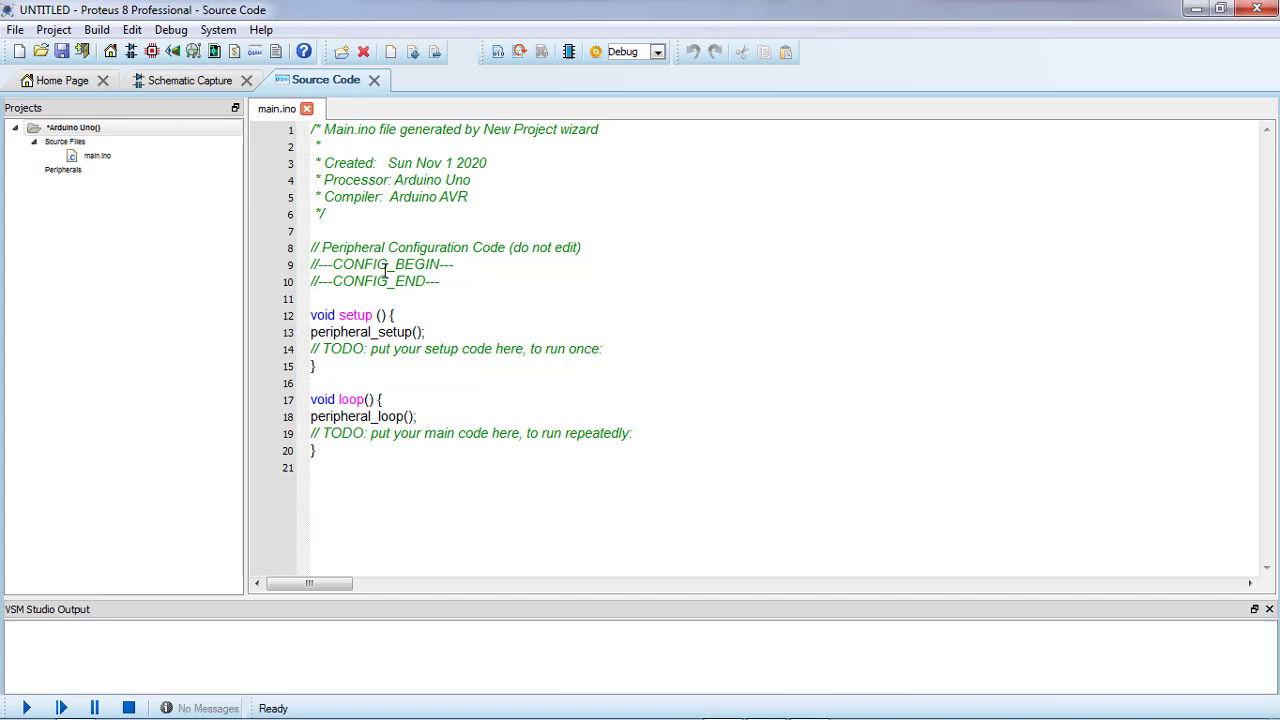
{"action": "mouse_move", "coordinate": [448, 282]}
{"action": "left_mouse_down"}
{"action": "mouse_move", "coordinate": [296, 152]}
{"action": "mouse_move", "coordinate": [307, 135]}
{"action": "left_mouse_up"}
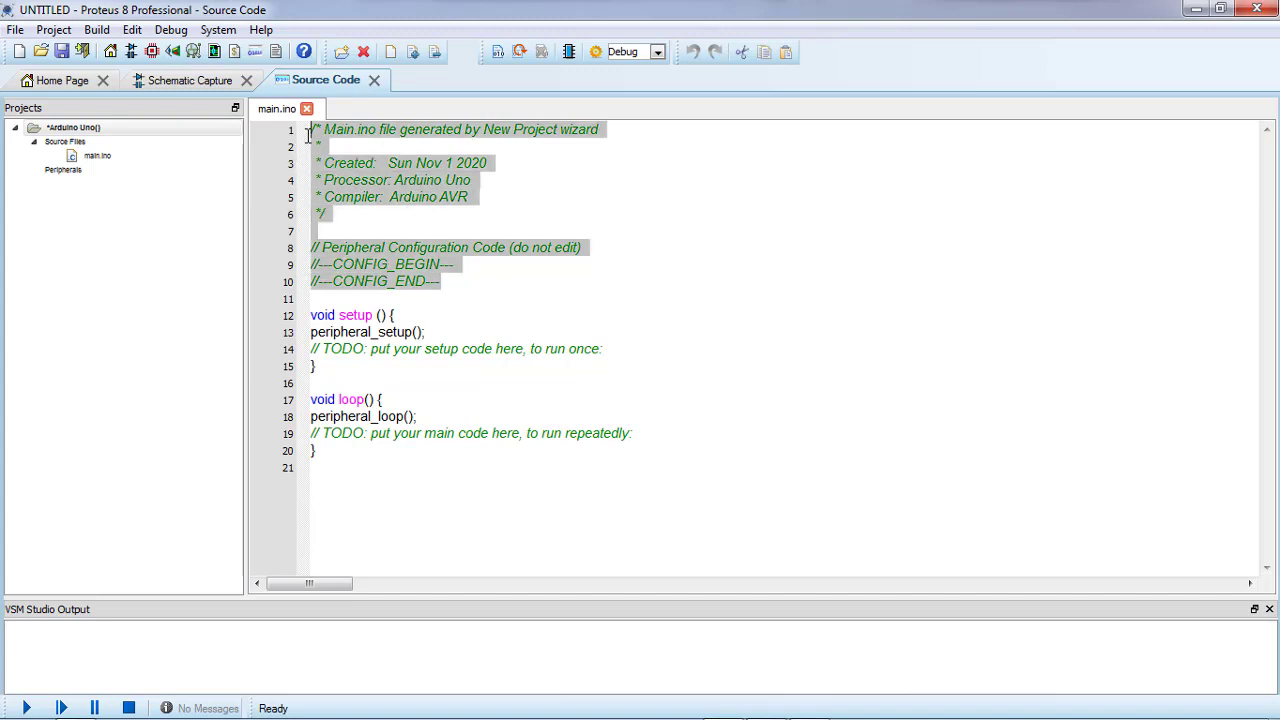
{"action": "key", "text": "Delete"}
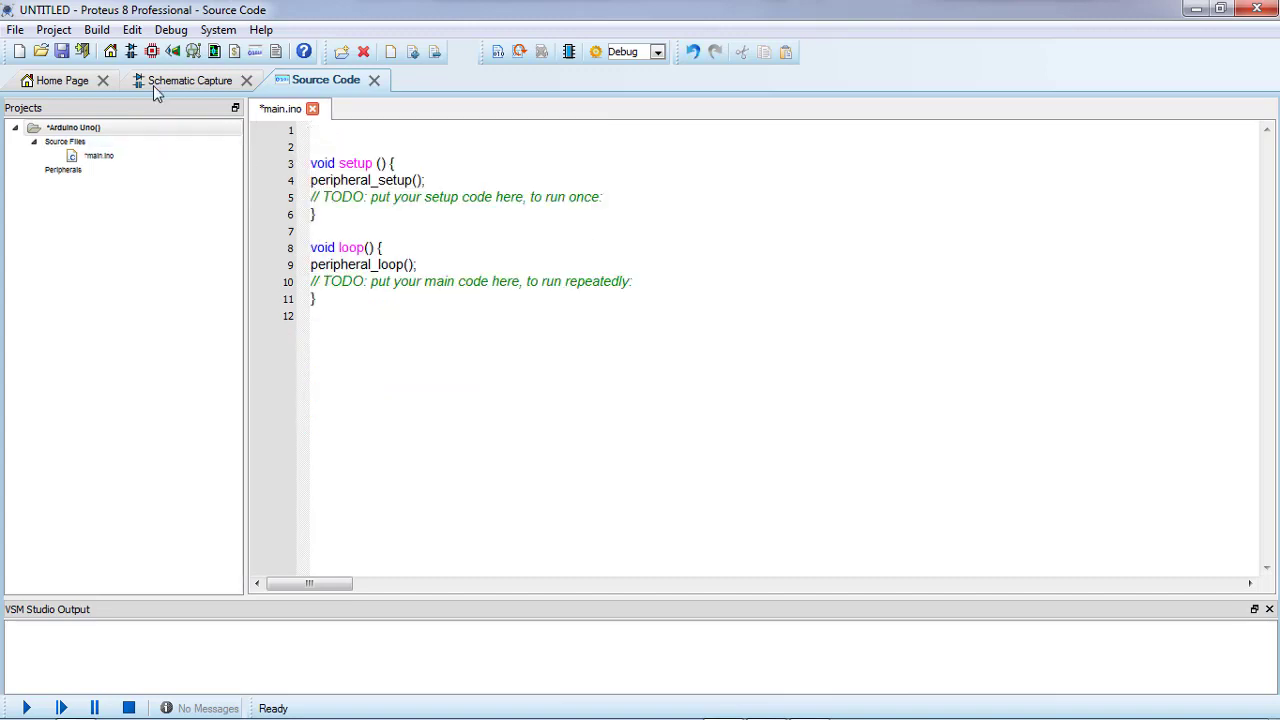
Step: Place a LED-RED part as D1 to the right of the Arduino
{"action": "left_click", "coordinate": [165, 83]}
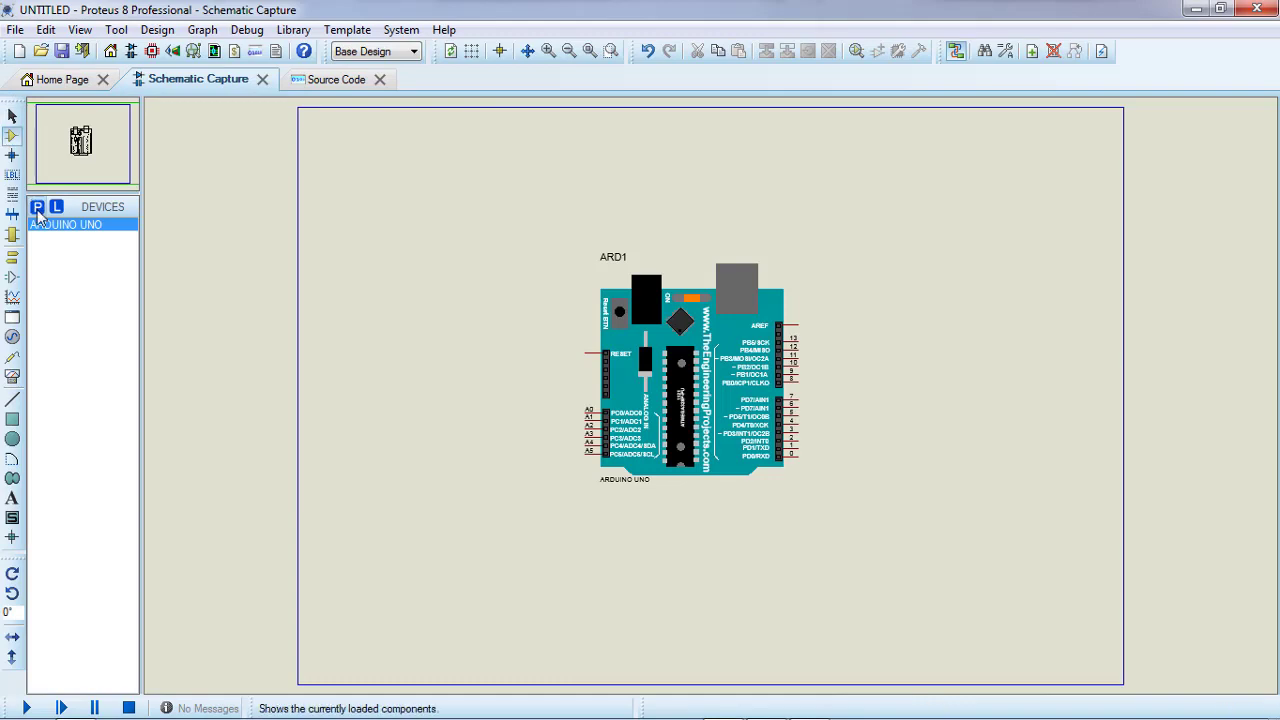
{"action": "left_click", "coordinate": [36, 208]}
{"action": "type", "text": "lked"}
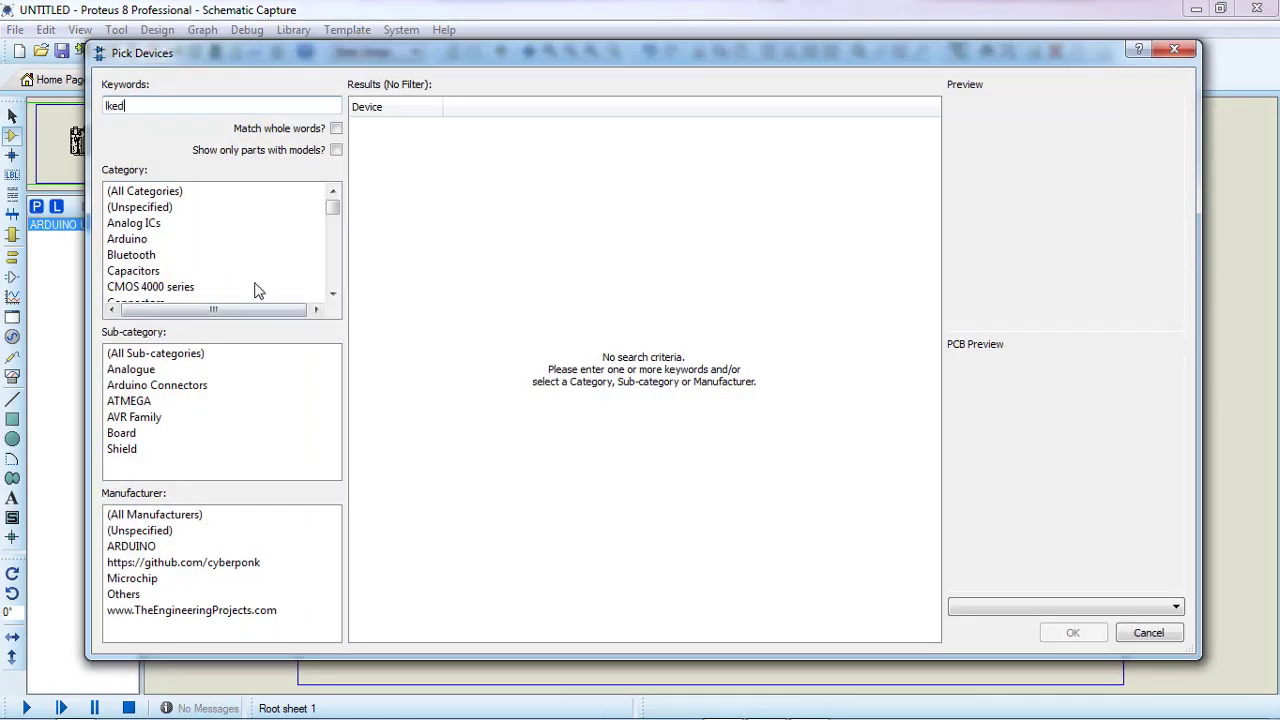
{"action": "type", "text": "led"}
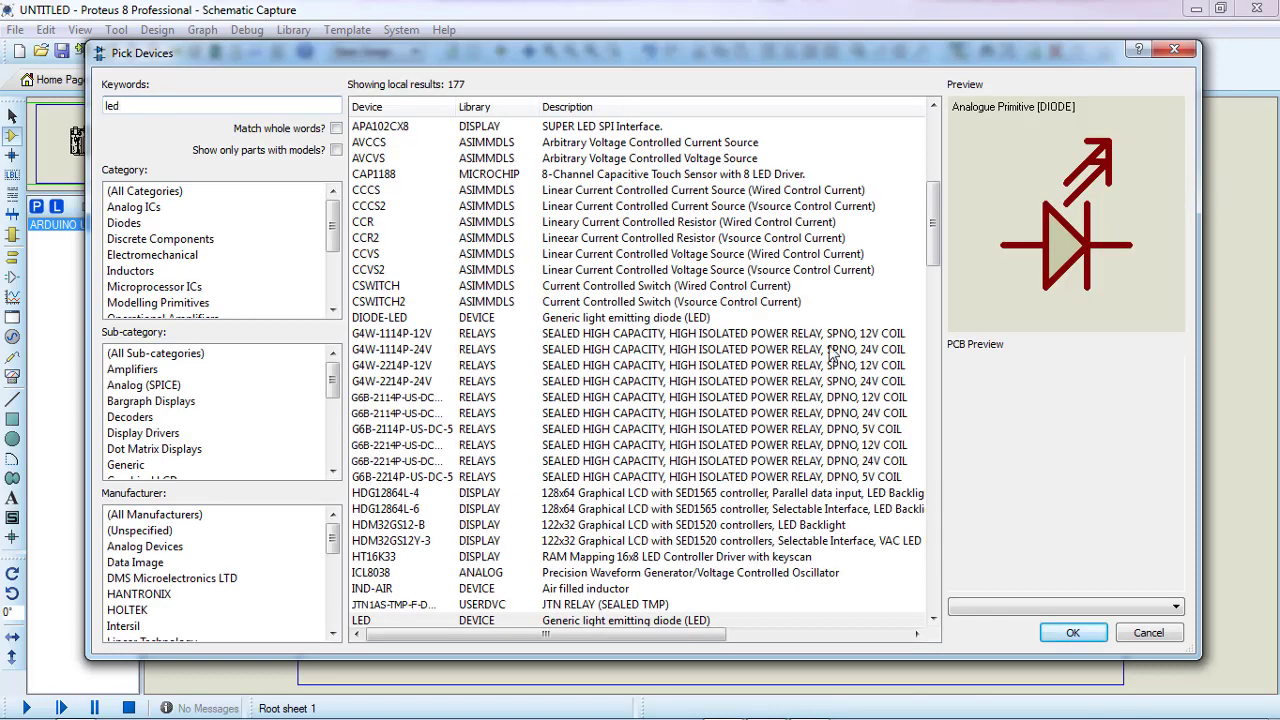
{"action": "left_click_drag", "start_coordinate": [934, 224], "coordinate": [948, 335]}
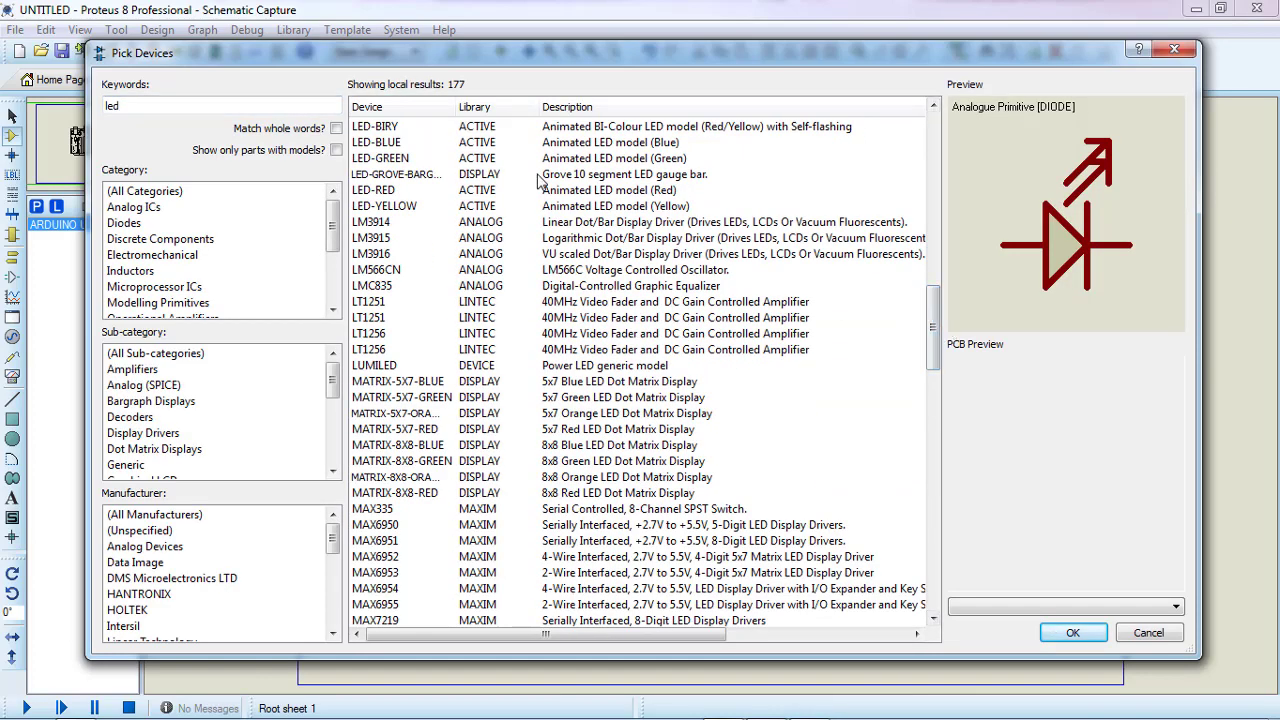
{"action": "left_click", "coordinate": [462, 190]}
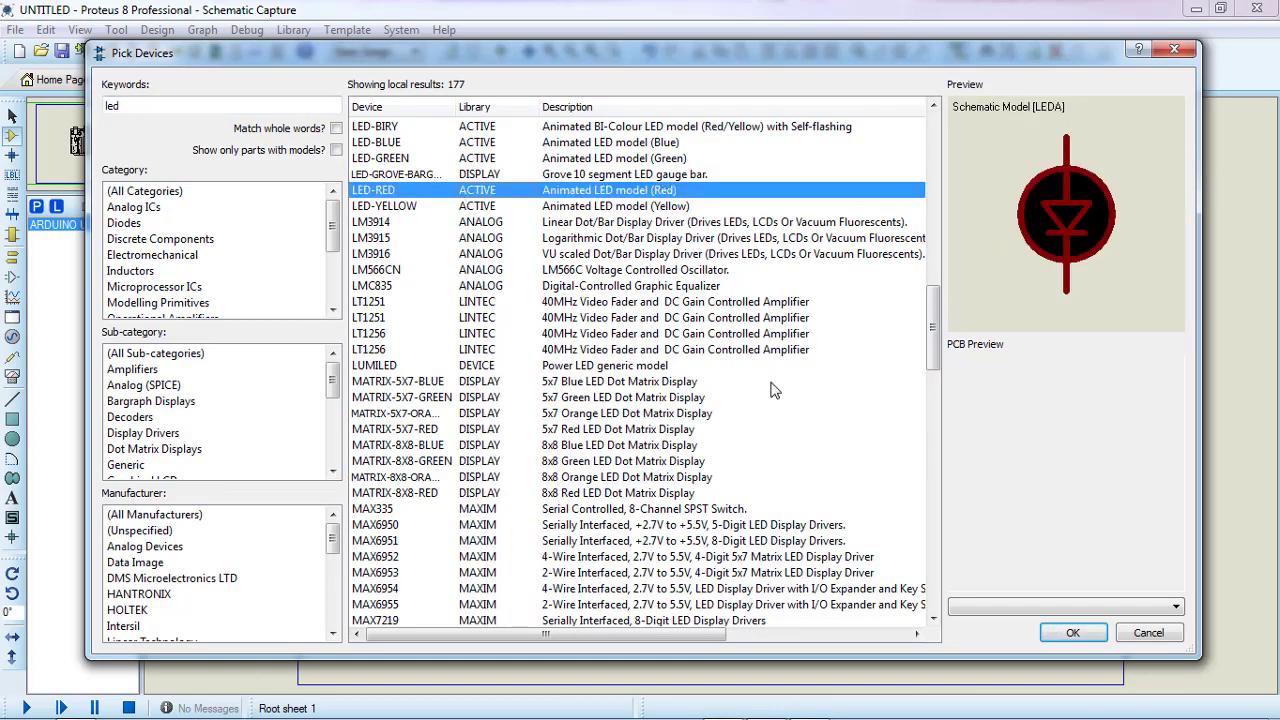
{"action": "left_click", "coordinate": [1072, 632]}
{"action": "left_click", "coordinate": [945, 315]}
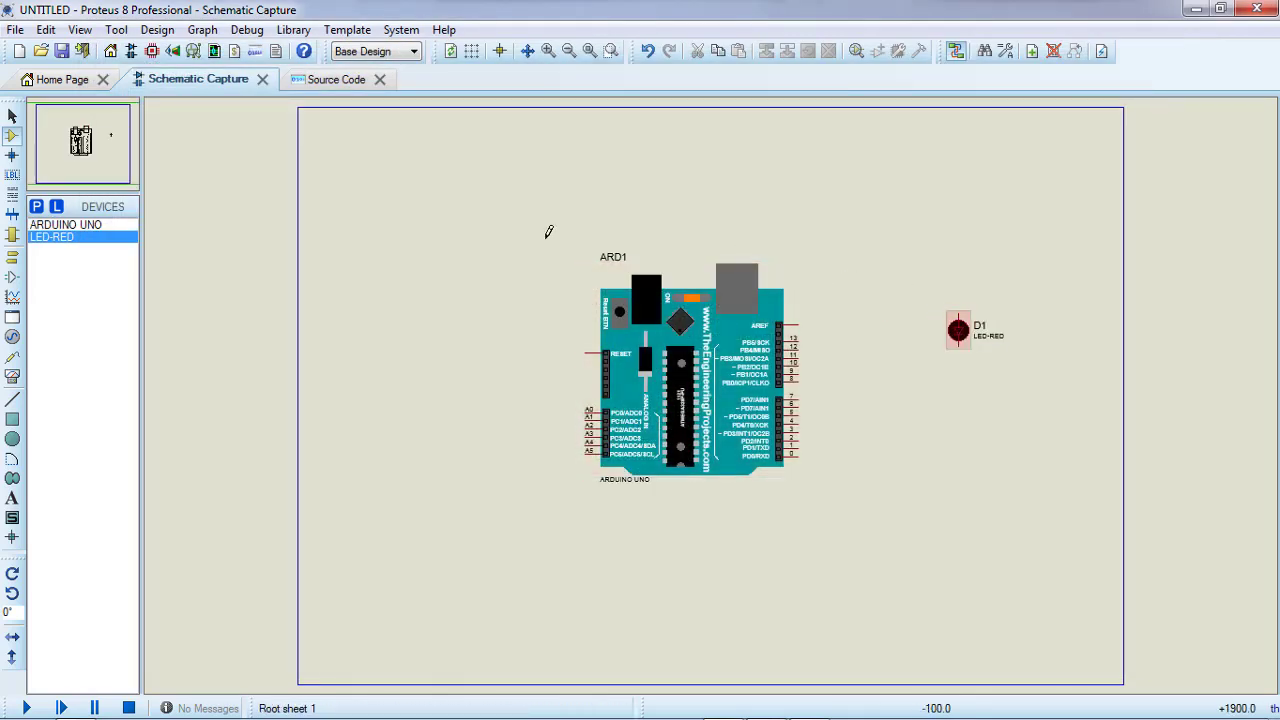
Step: Search the parts library for 'resistor' and select the generic RES part
{"action": "left_click", "coordinate": [36, 207]}
{"action": "type", "text": "resistro"}
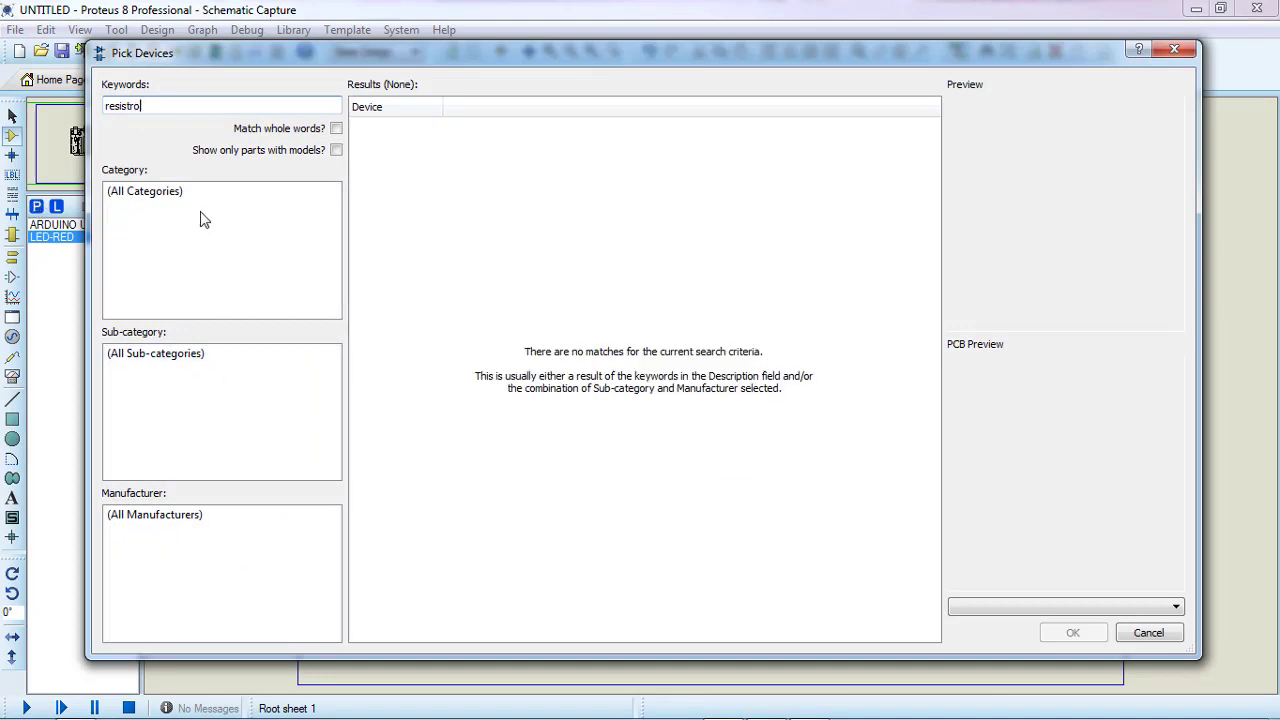
{"action": "key", "text": "BackSpace"}
{"action": "key", "text": "BackSpace"}
{"action": "type", "text": "or"}
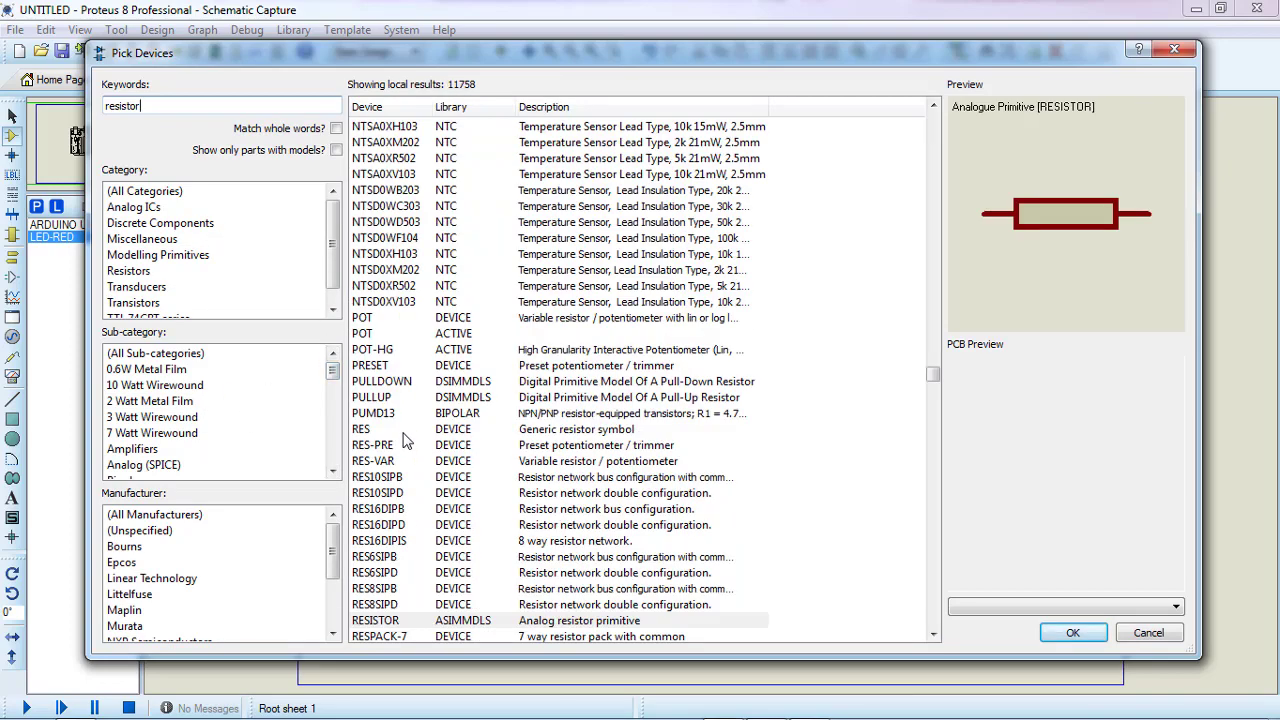
{"action": "left_click", "coordinate": [408, 430]}
Step: Place resistor R1 between the Arduino and the LED and set its value to 220
{"action": "left_click", "coordinate": [1073, 632]}
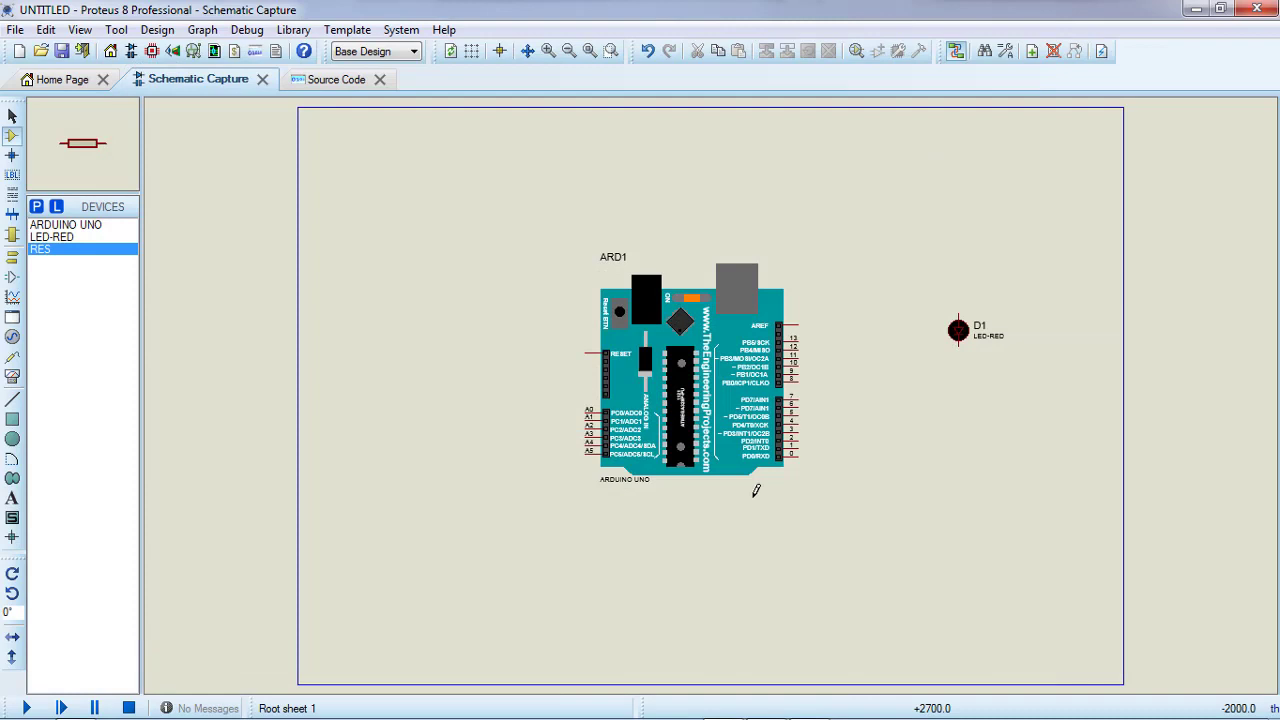
{"action": "left_click", "coordinate": [880, 312]}
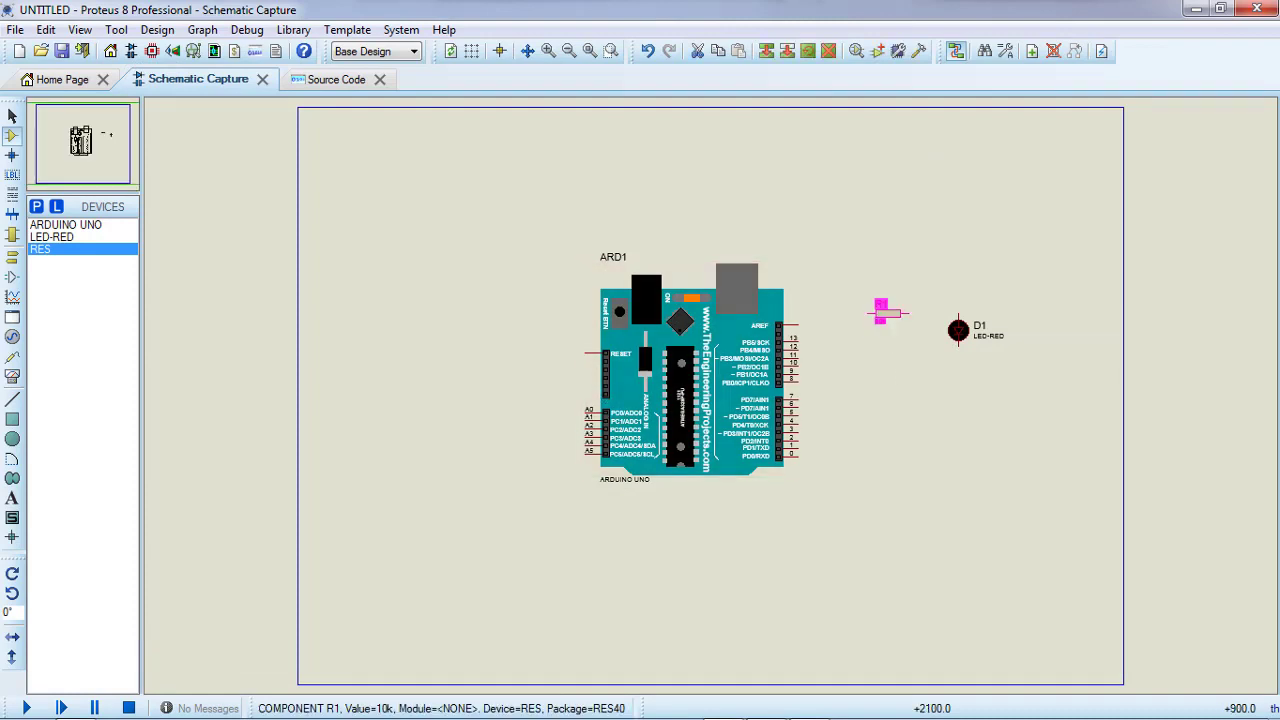
{"action": "double_click", "coordinate": [881, 320]}
{"action": "left_click", "coordinate": [798, 140]}
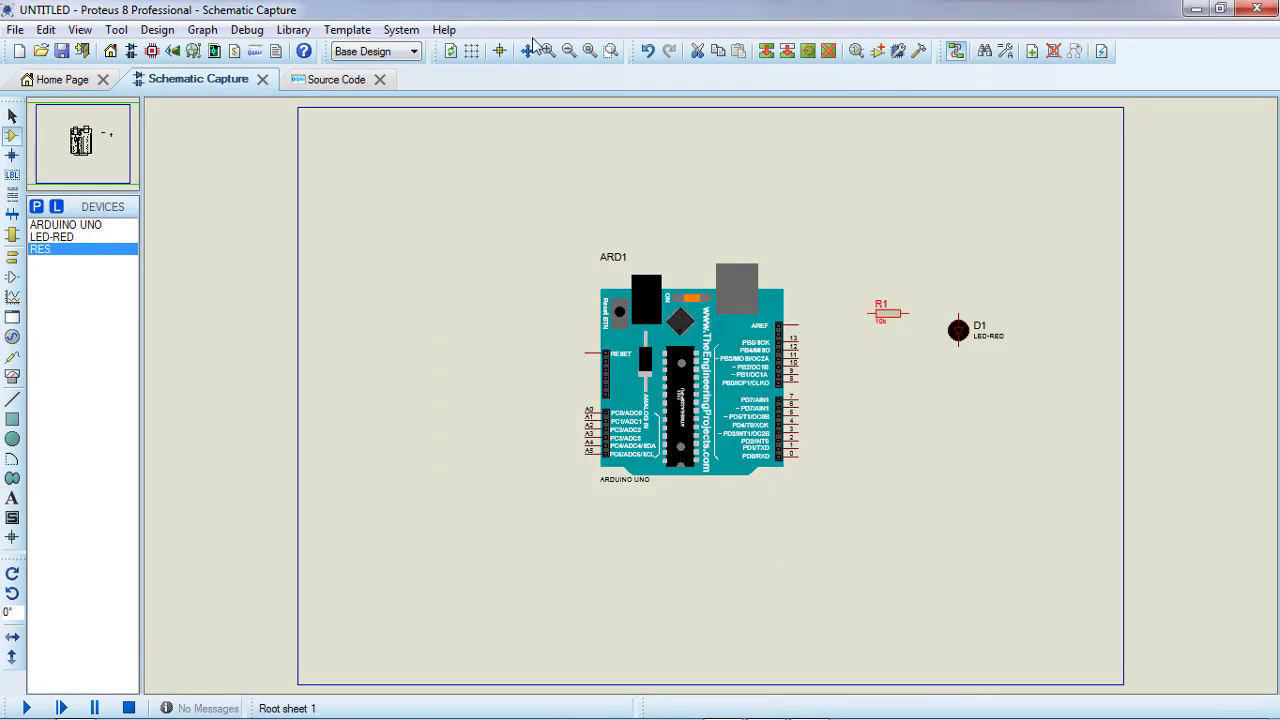
{"action": "left_click", "coordinate": [548, 53]}
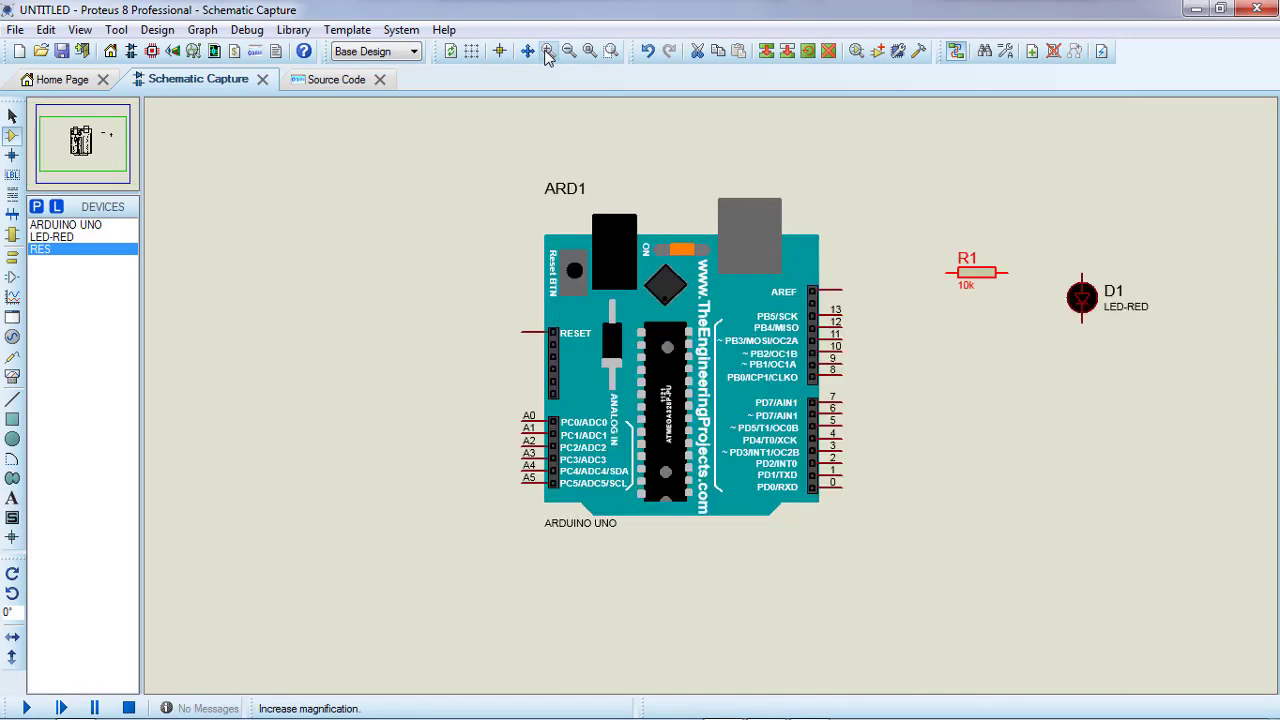
{"action": "left_click", "coordinate": [980, 290]}
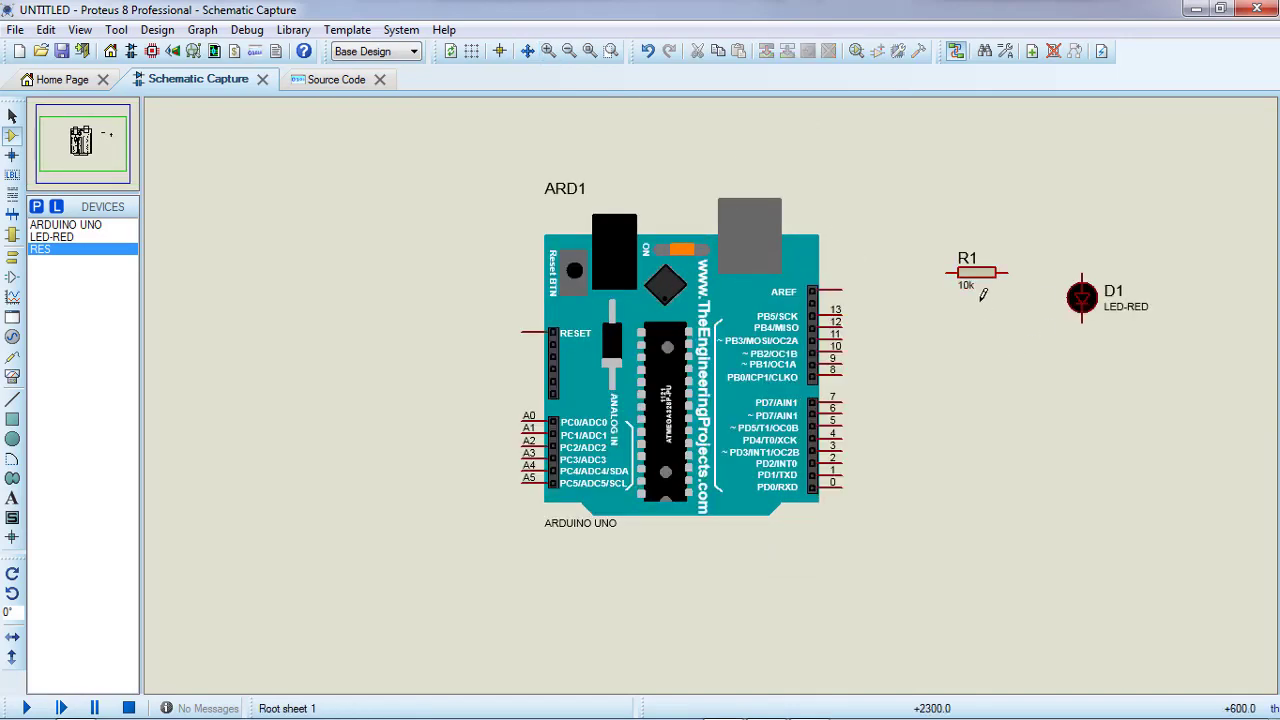
{"action": "double_click", "coordinate": [961, 290]}
{"action": "type", "text": "220"}
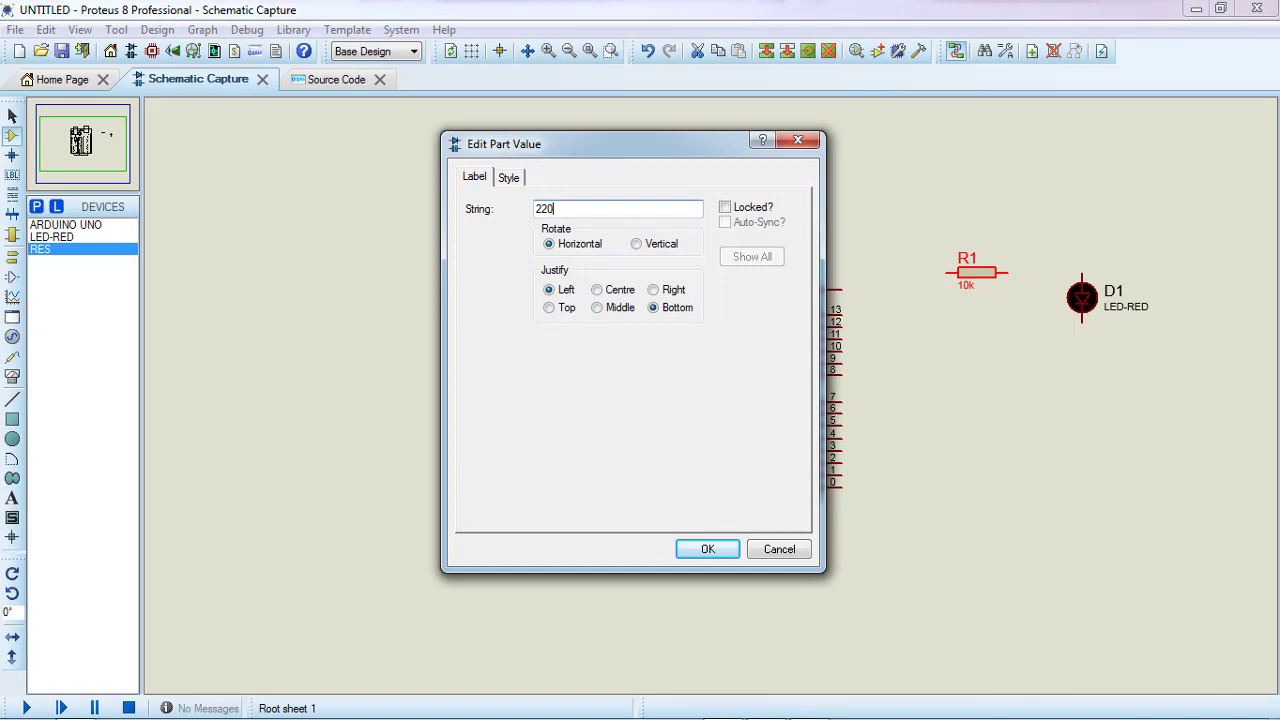
{"action": "key", "text": "Return"}
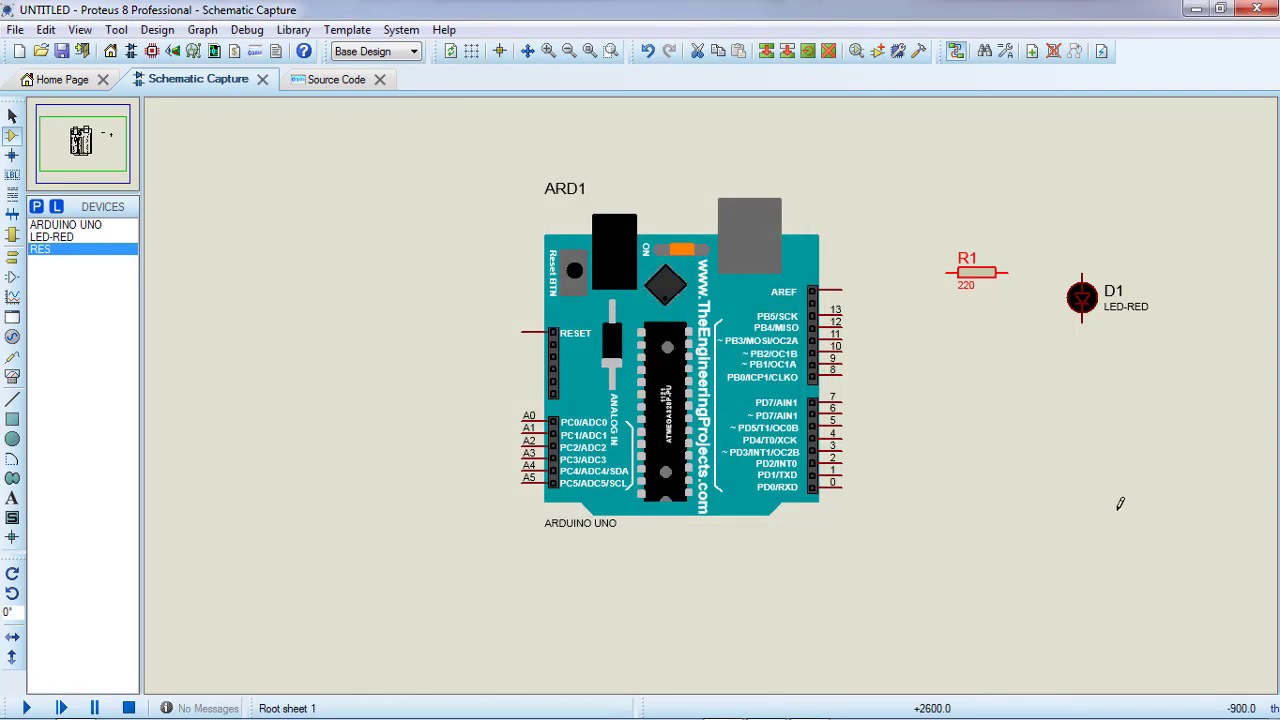
Step: Wire R1 to D1, ground D1's cathode, and wire R1 to Arduino pin 7
{"action": "left_click", "coordinate": [1002, 271]}
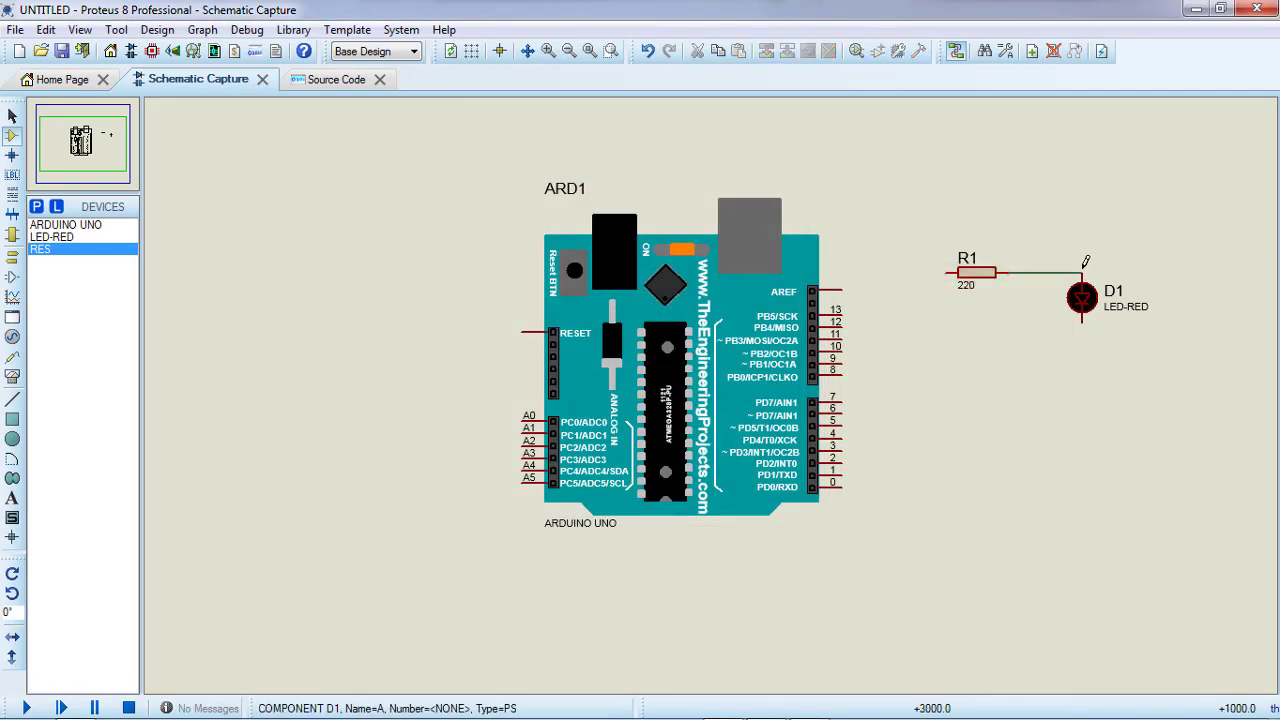
{"action": "left_click", "coordinate": [1082, 278]}
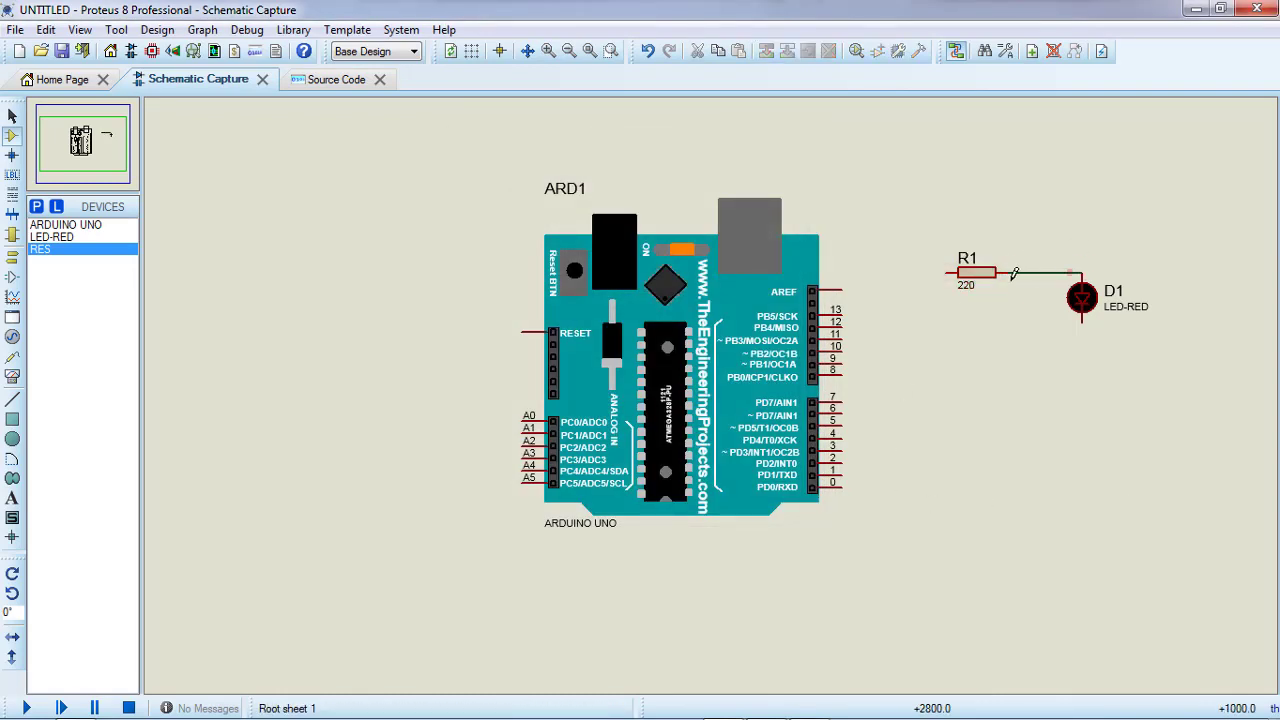
{"action": "left_click", "coordinate": [12, 255]}
{"action": "left_click", "coordinate": [50, 285]}
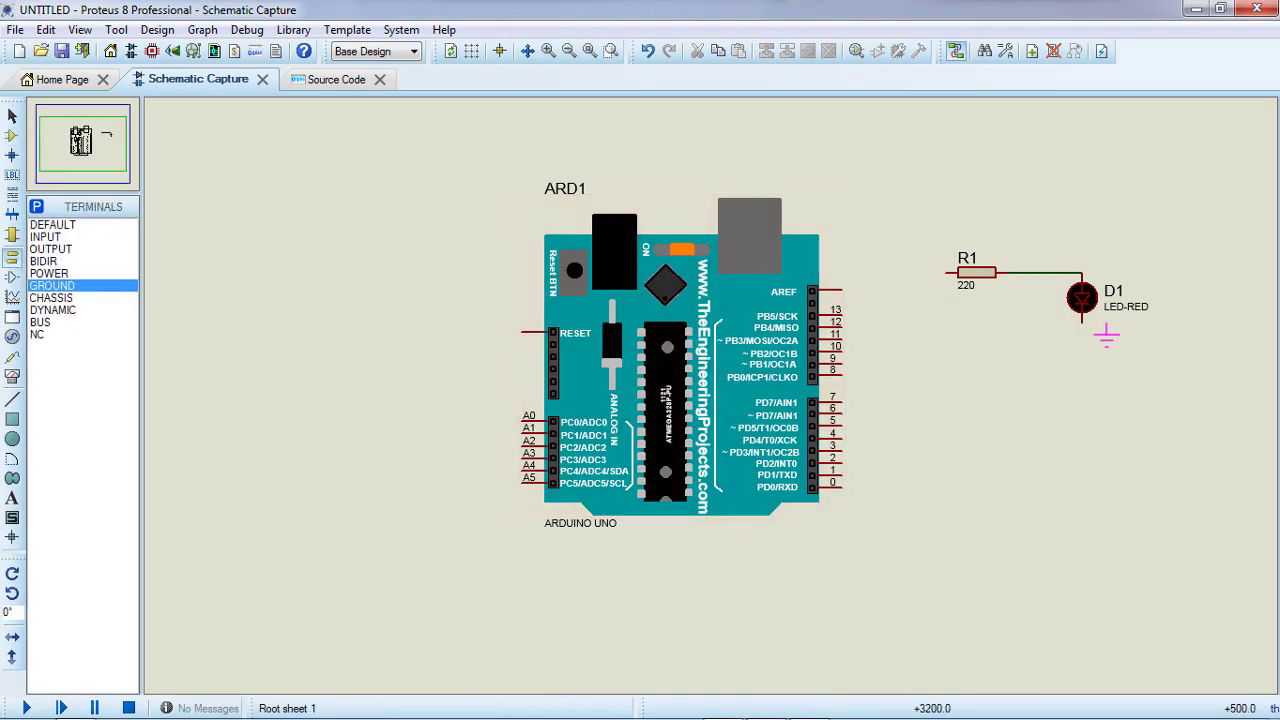
{"action": "left_click", "coordinate": [1081, 332]}
{"action": "left_click", "coordinate": [945, 272]}
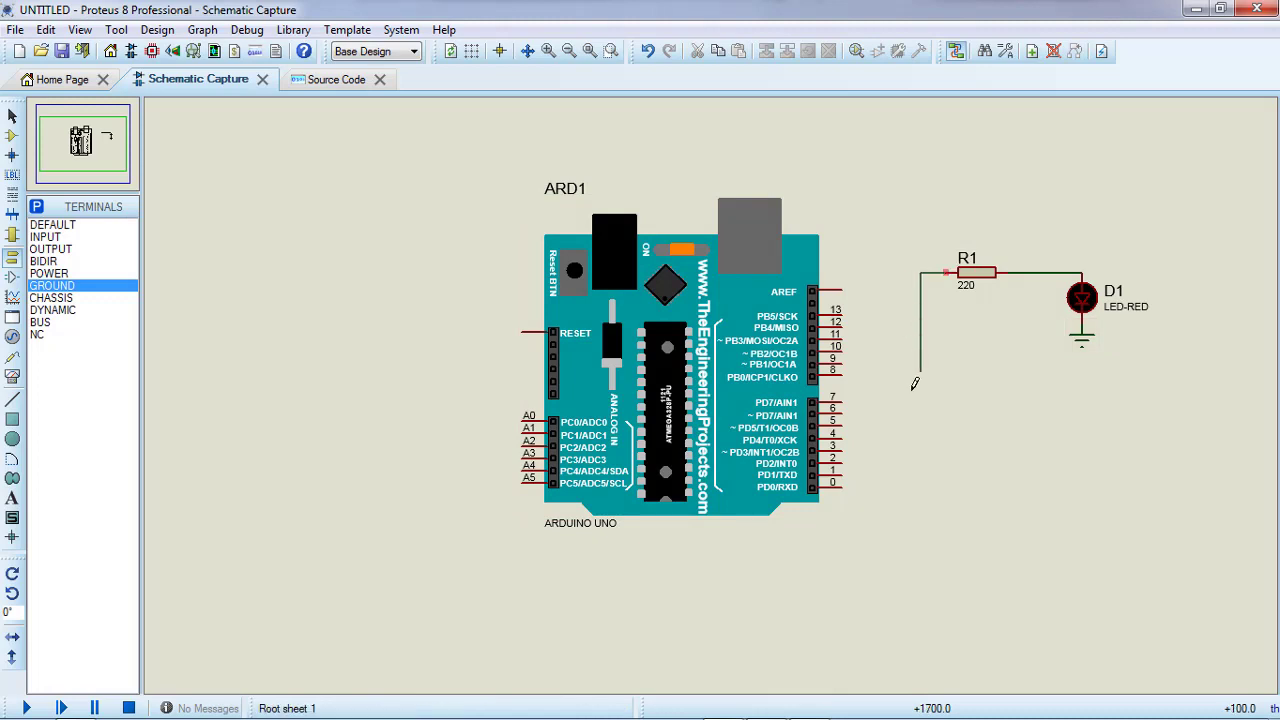
{"action": "left_click", "coordinate": [843, 399]}
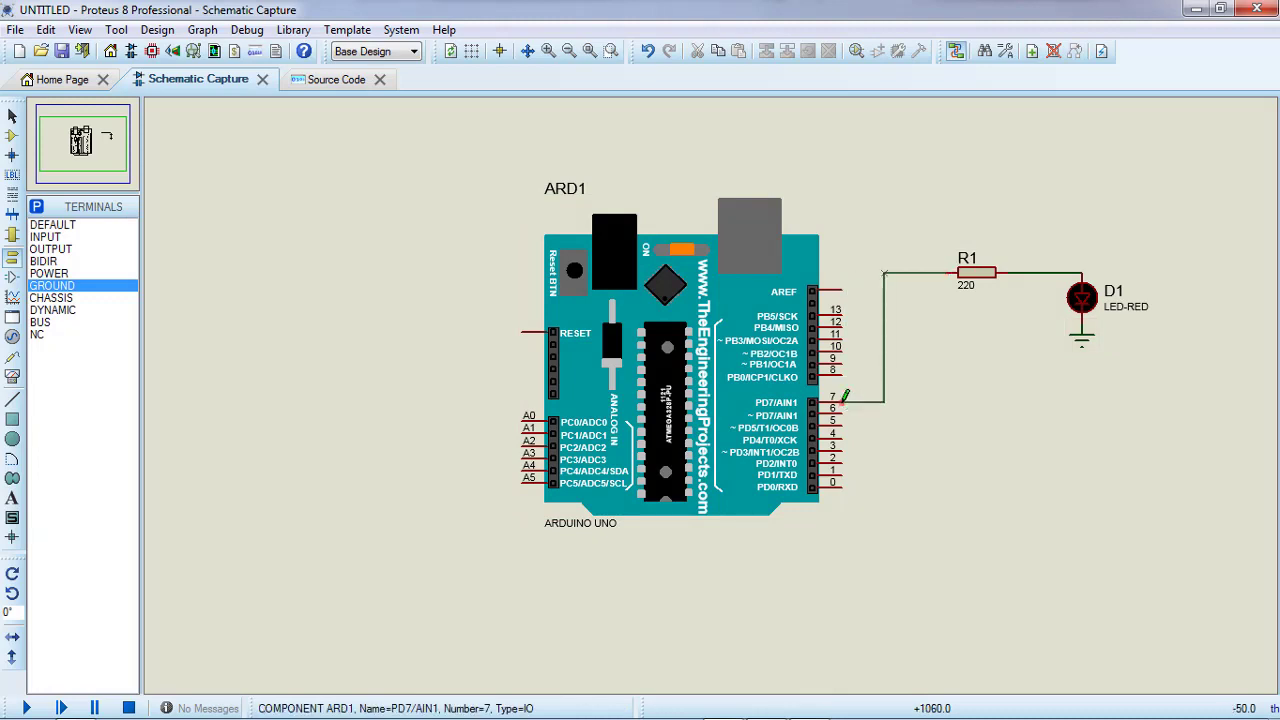
Step: Put pinMode(7,OUTPUT); in setup and clear the loop placeholder lines
{"action": "left_click", "coordinate": [335, 80]}
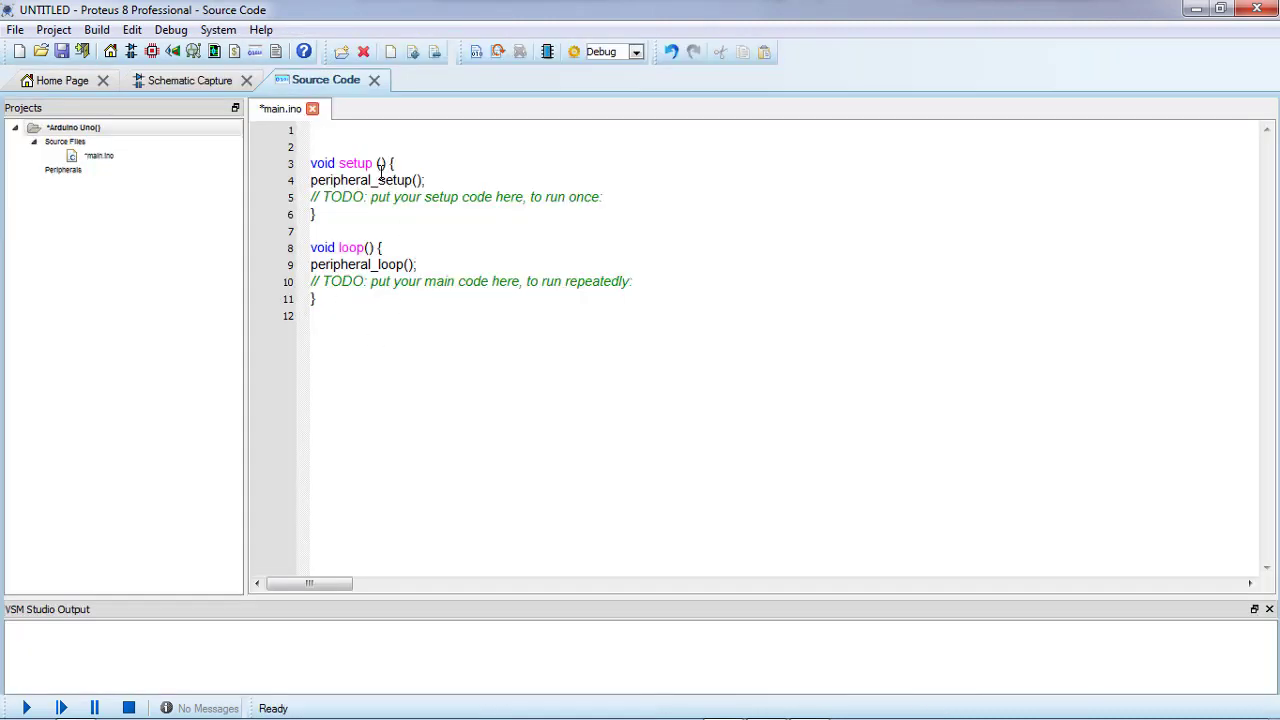
{"action": "left_click_drag", "start_coordinate": [604, 197], "coordinate": [301, 183]}
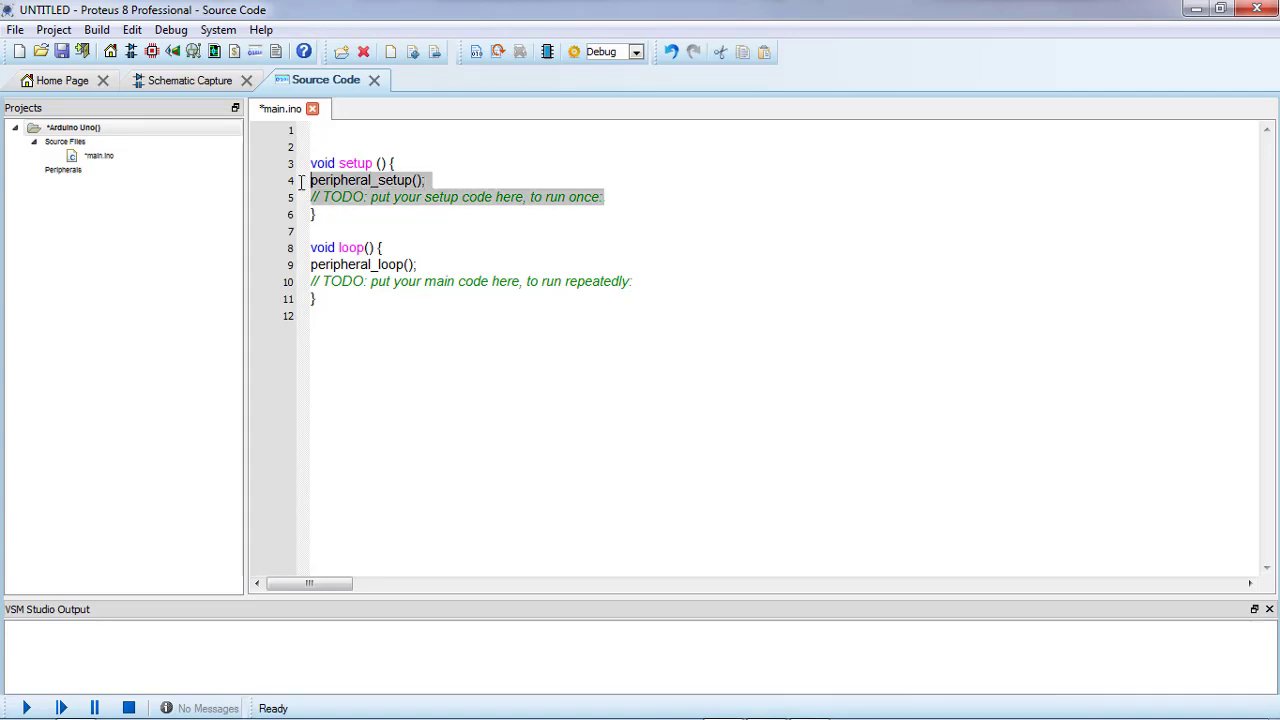
{"action": "type", "text": "pinM"}
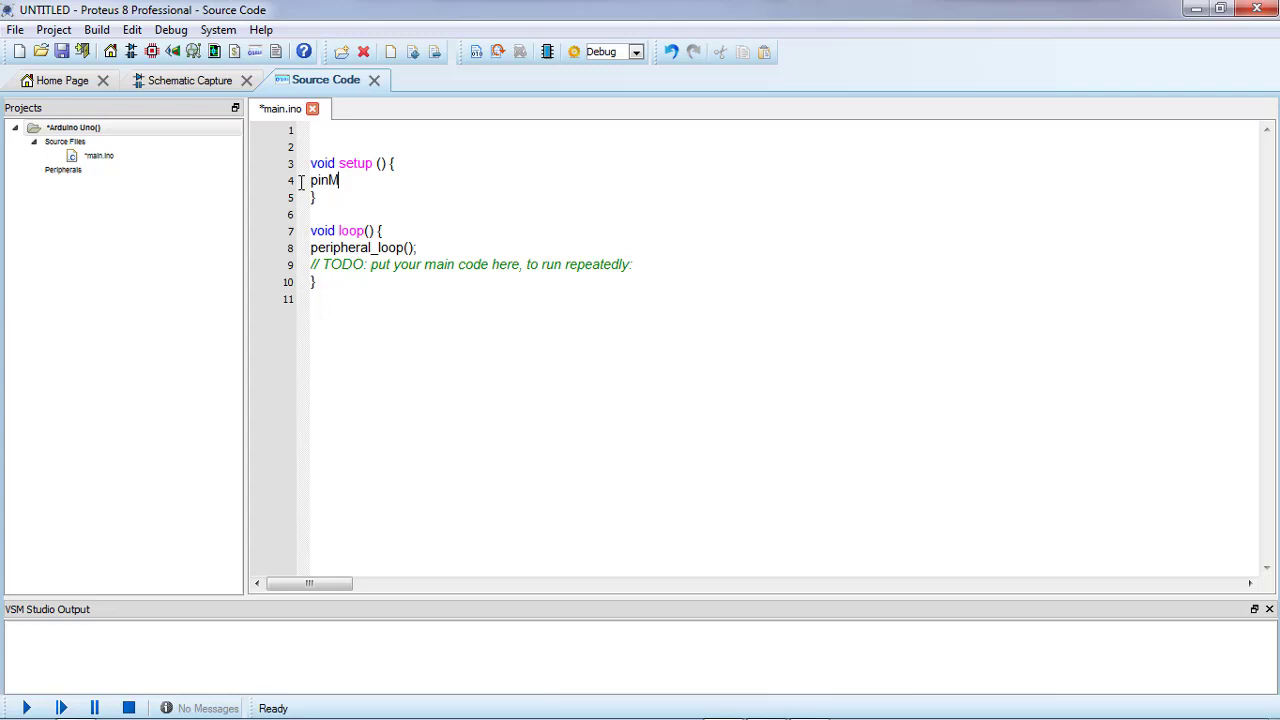
{"action": "type", "text": "ode("}
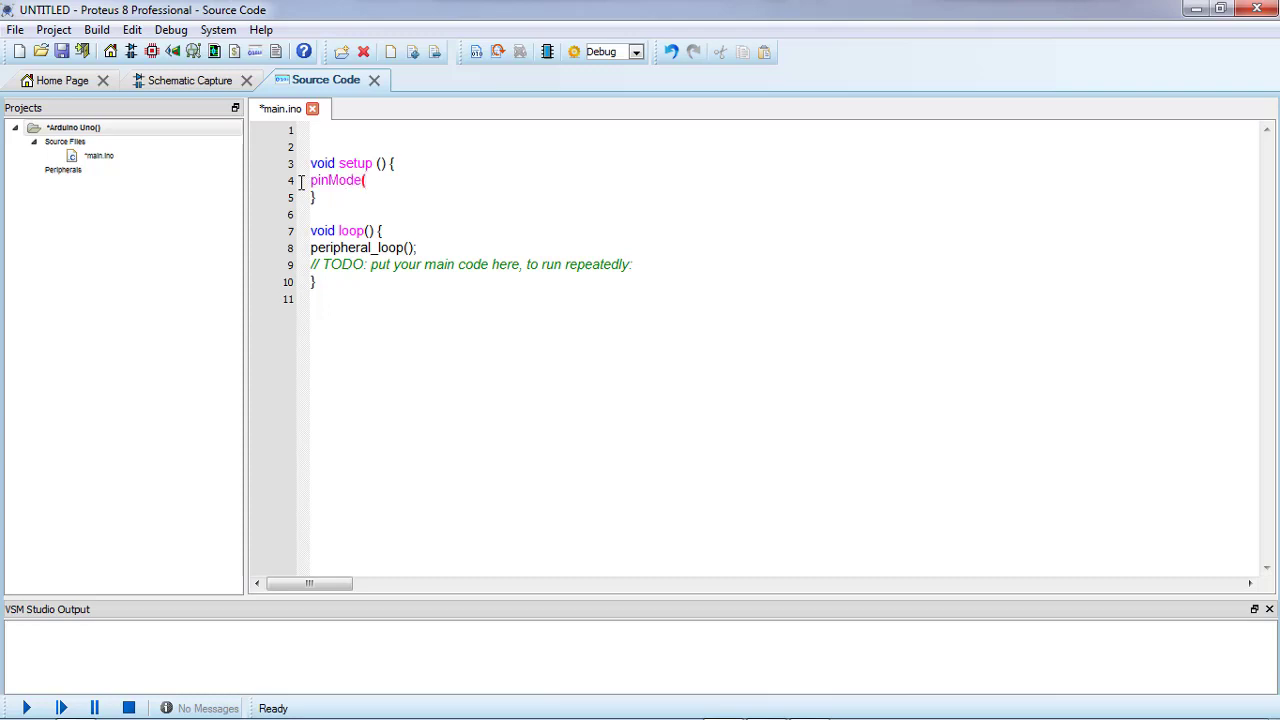
{"action": "type", "text": "7,OU"}
{"action": "type", "text": "TPUT)"}
{"action": "type", "text": ";"}
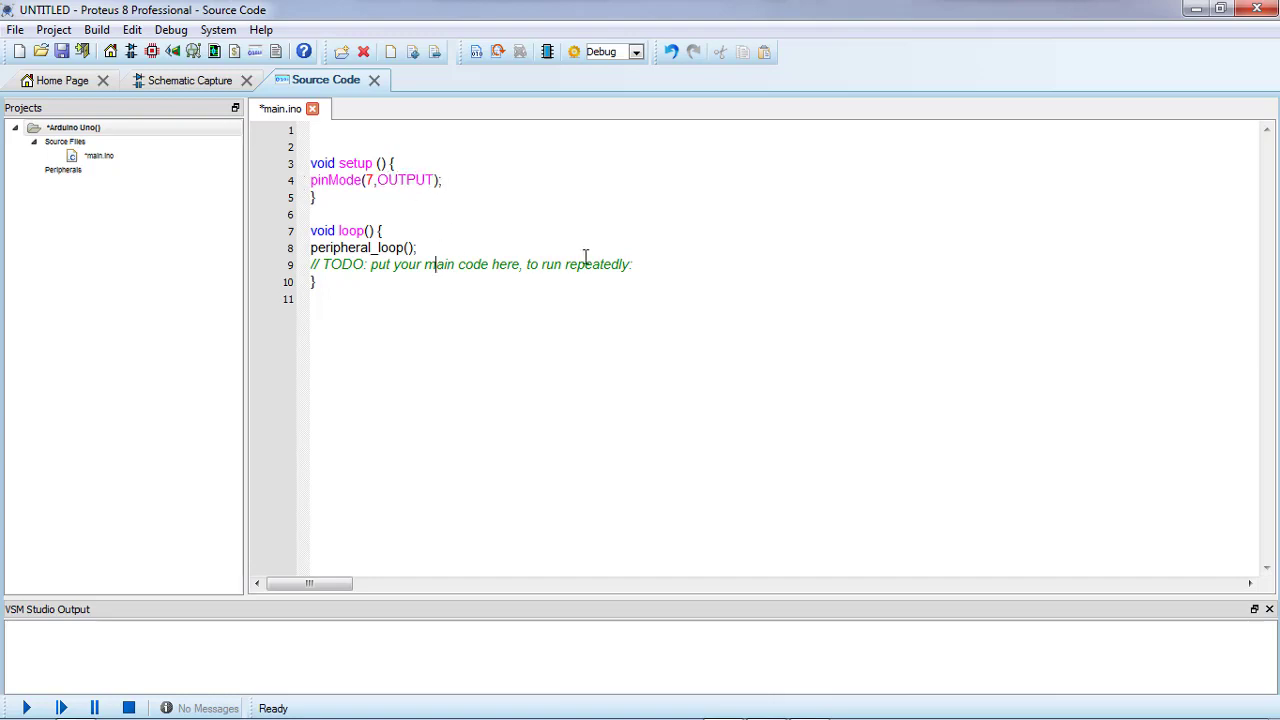
{"action": "left_click", "coordinate": [509, 282]}
{"action": "left_click_drag", "start_coordinate": [343, 278], "coordinate": [633, 236]}
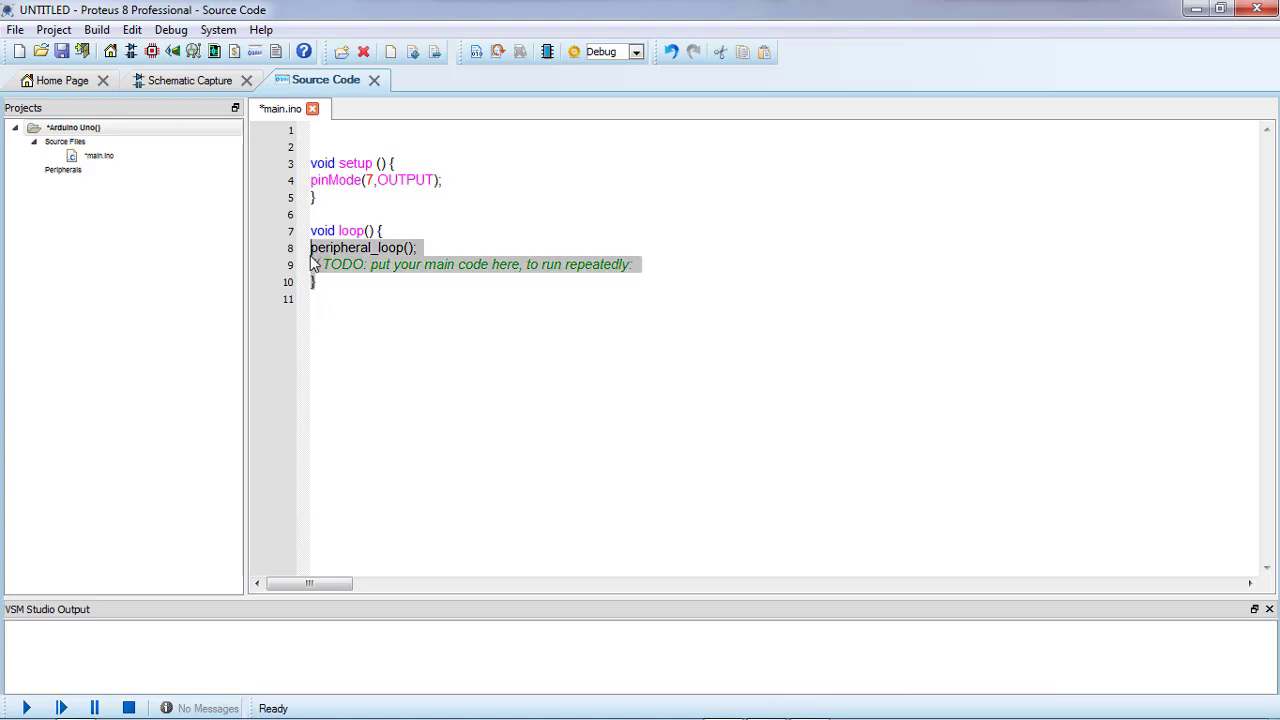
{"action": "left_click", "coordinate": [633, 236]}
{"action": "left_click_drag", "start_coordinate": [689, 266], "coordinate": [281, 248]}
{"action": "key", "text": "Delete"}
{"action": "type", "text": "didita"}
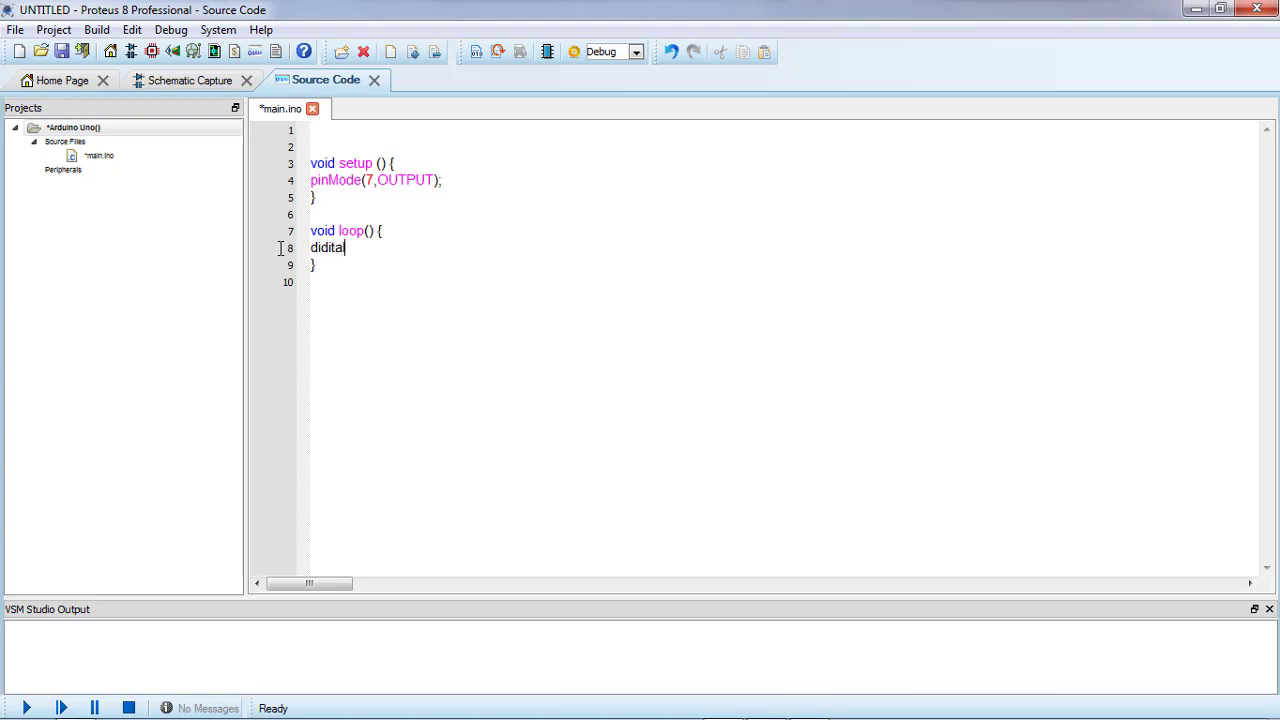
Step: Write the digitalWrite pin 7 HIGH and delay(1000) lines in loop, duplicating the digitalWrite line
{"action": "type", "text": "Wri"}
{"action": "type", "text": "te"}
{"action": "left_click", "coordinate": [329, 248]}
{"action": "key", "text": "BackSpace"}
{"action": "type", "text": "g"}
{"action": "type", "text": "("}
{"action": "type", "text": "7,H"}
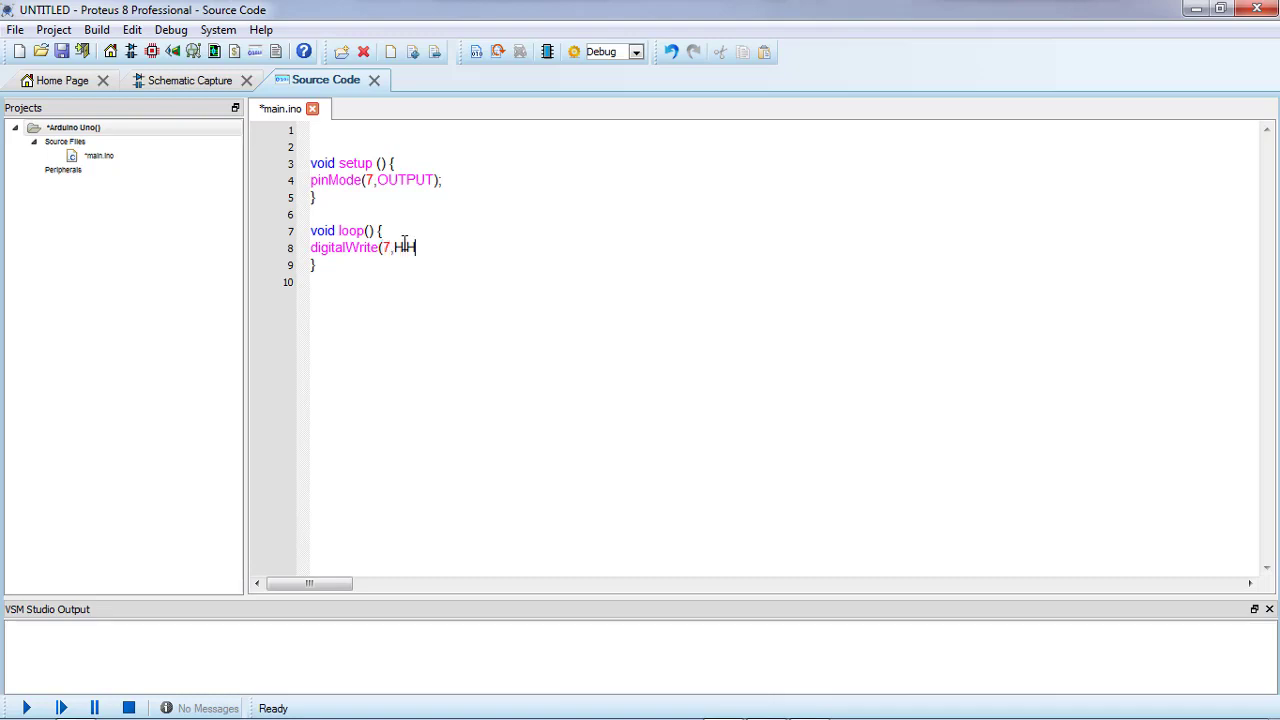
{"action": "type", "text": "IGH);"}
{"action": "key", "text": "Return"}
{"action": "type", "text": "lay(1000);"}
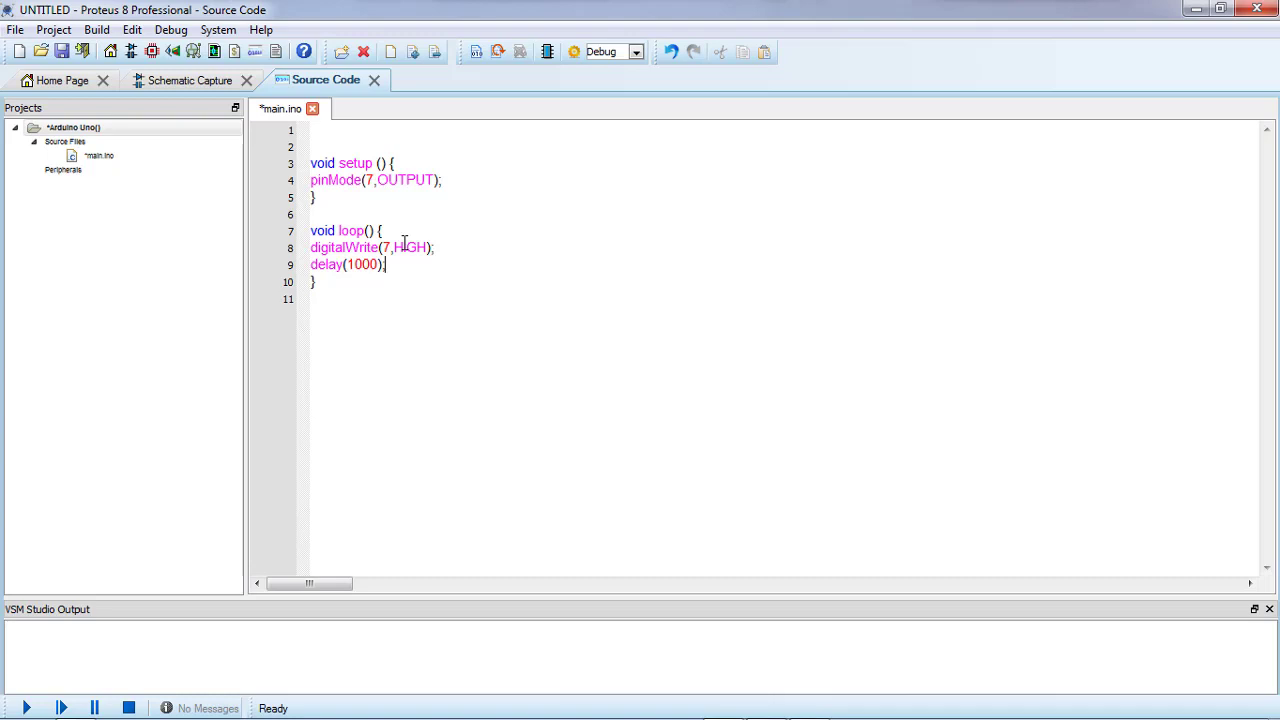
{"action": "left_click_drag", "start_coordinate": [438, 248], "coordinate": [298, 252]}
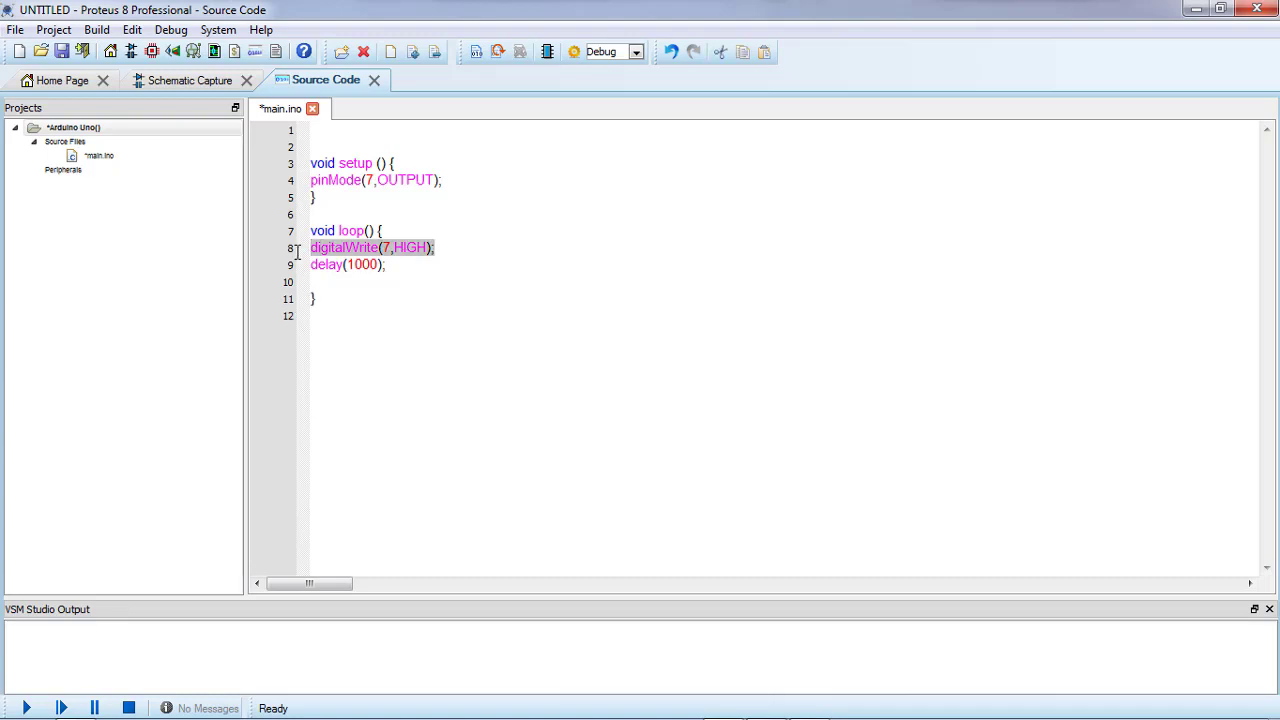
{"action": "left_click", "coordinate": [314, 279]}
{"action": "type", "text": "digitalWrite(7,HIGH);"}
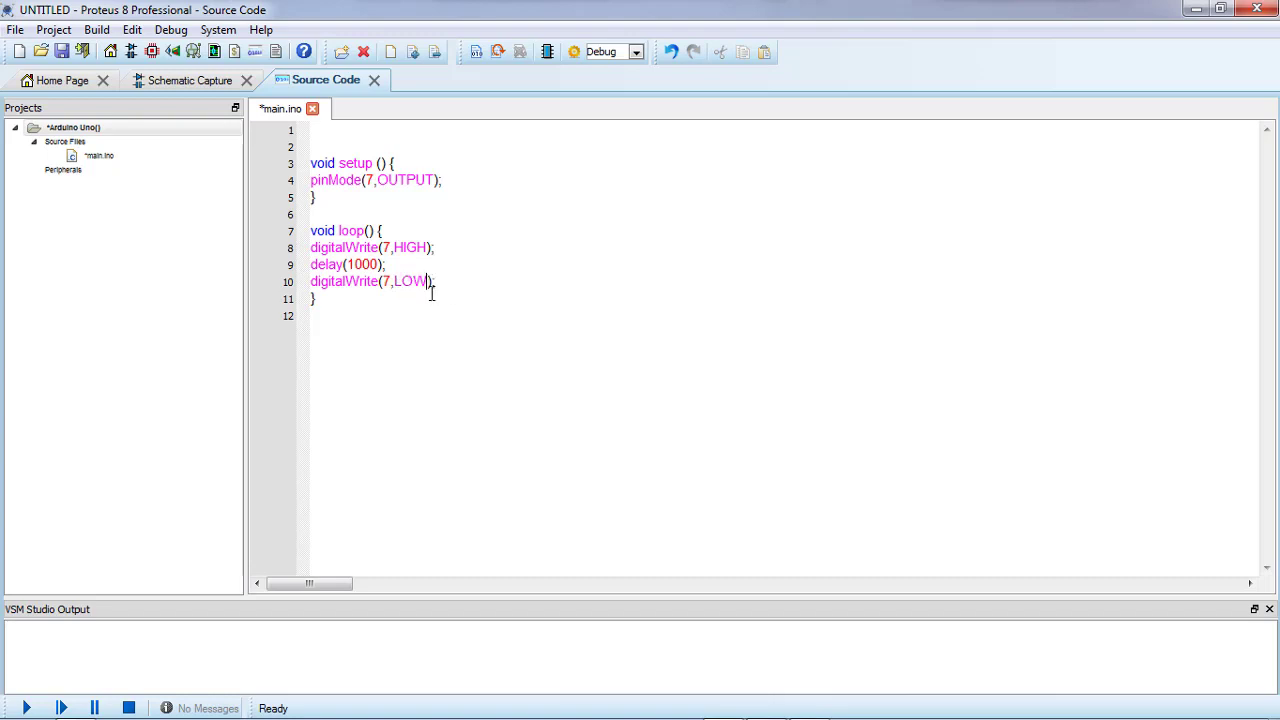
Step: Add a second delay(1000); line and build the sketch
{"action": "left_click_drag", "start_coordinate": [401, 262], "coordinate": [271, 260]}
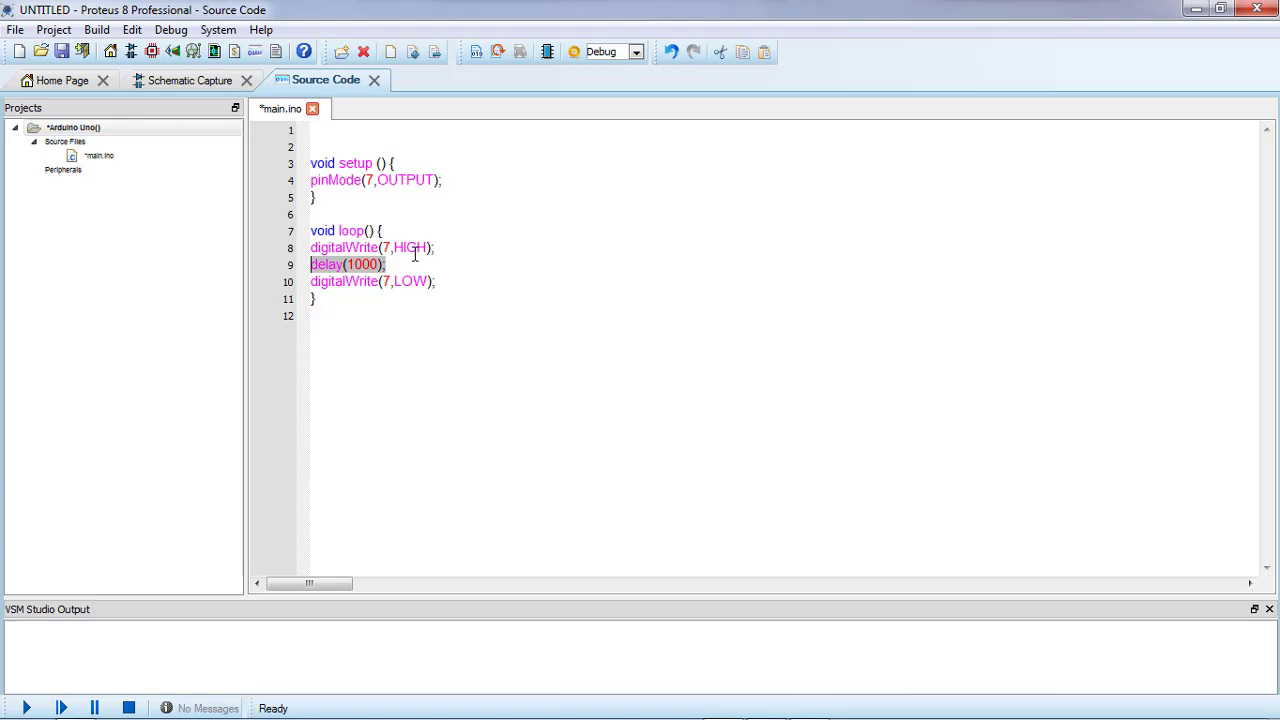
{"action": "left_click", "coordinate": [486, 285]}
{"action": "key", "text": "Down"}
{"action": "key", "text": "ctrl+v"}
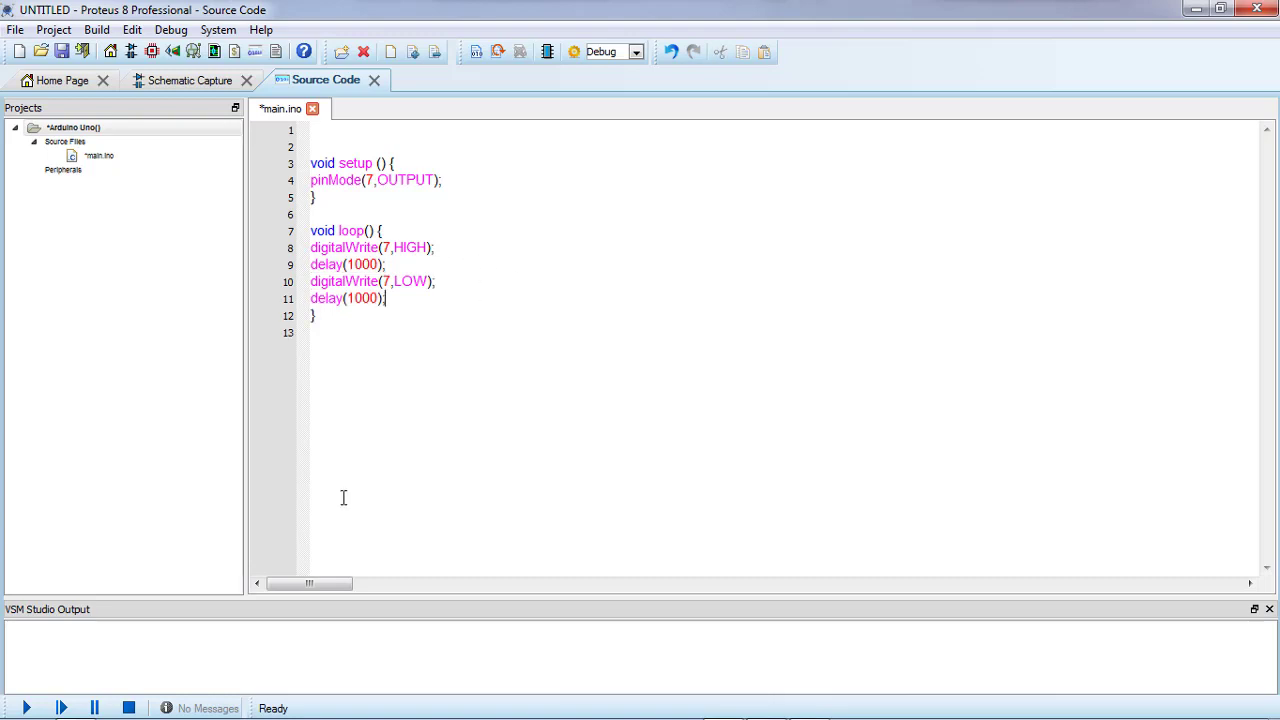
{"action": "left_click", "coordinate": [64, 700]}
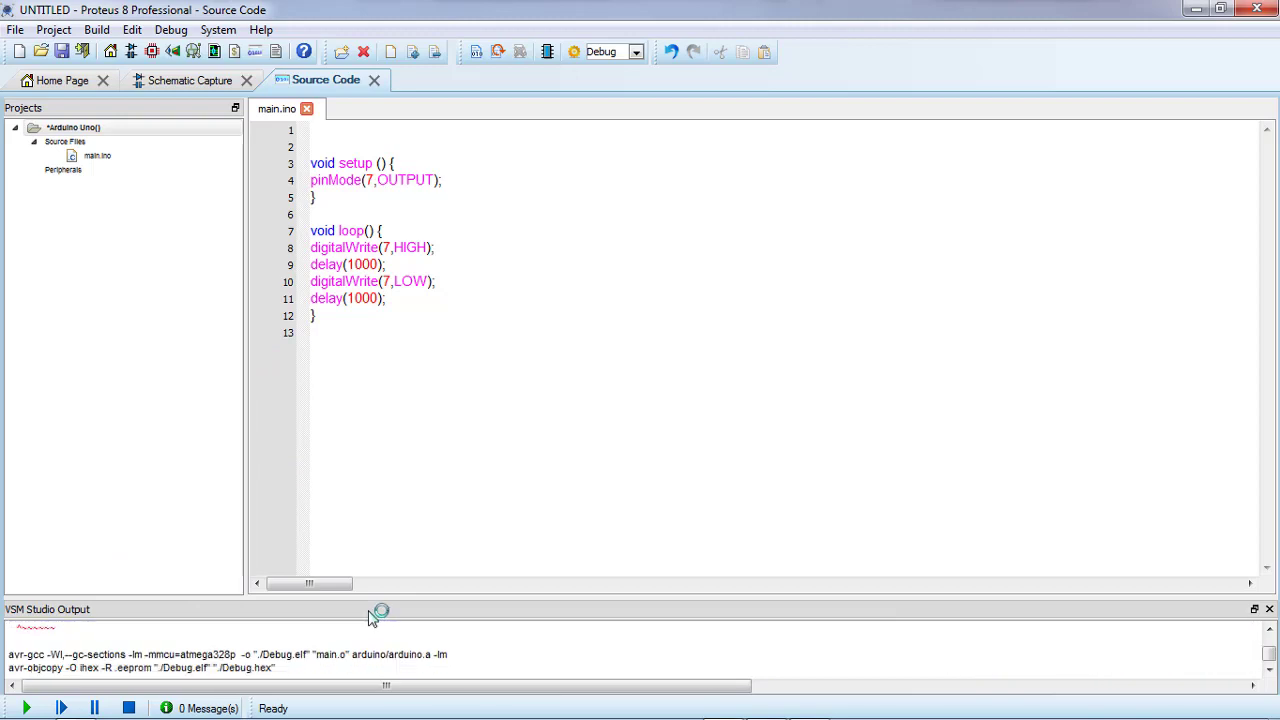
Step: Run the simulation to check the blinking LED, then stop it
{"action": "key", "text": "F12"}
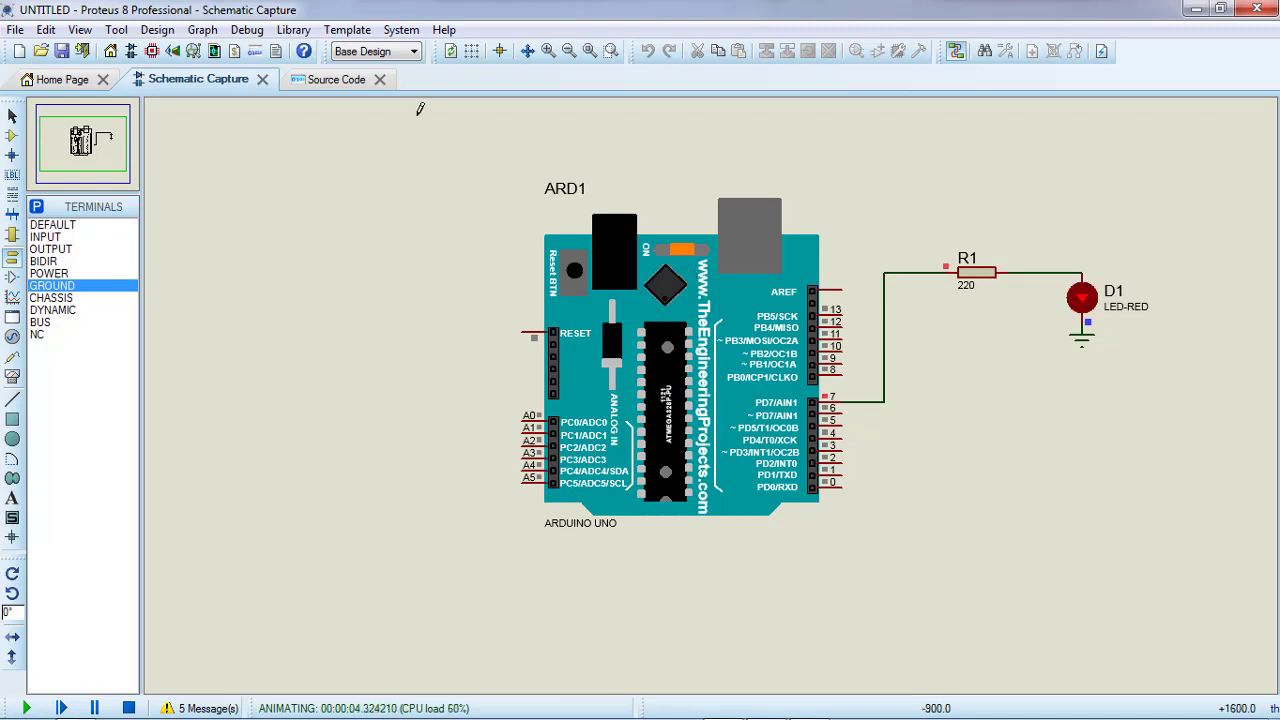
{"action": "left_click", "coordinate": [338, 88]}
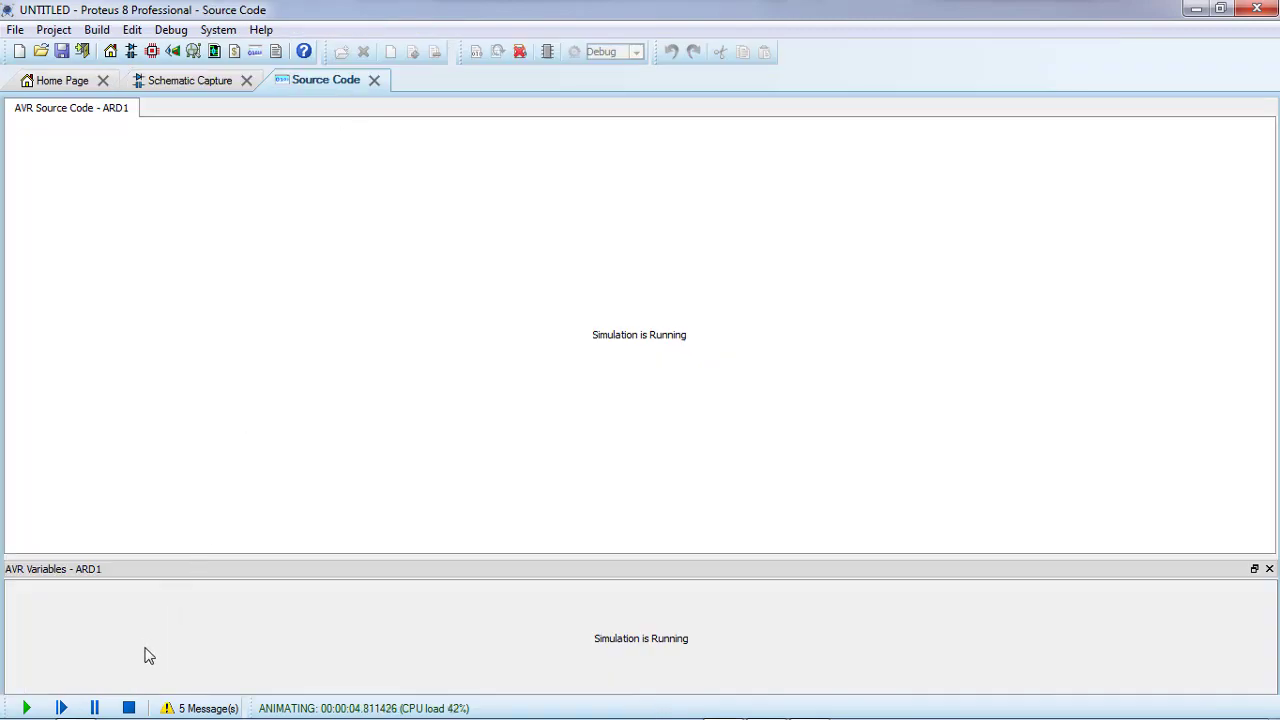
{"action": "left_click", "coordinate": [131, 708]}
Step: Box-select the whole circuit and drag it further left on the sheet
{"action": "left_click", "coordinate": [165, 84]}
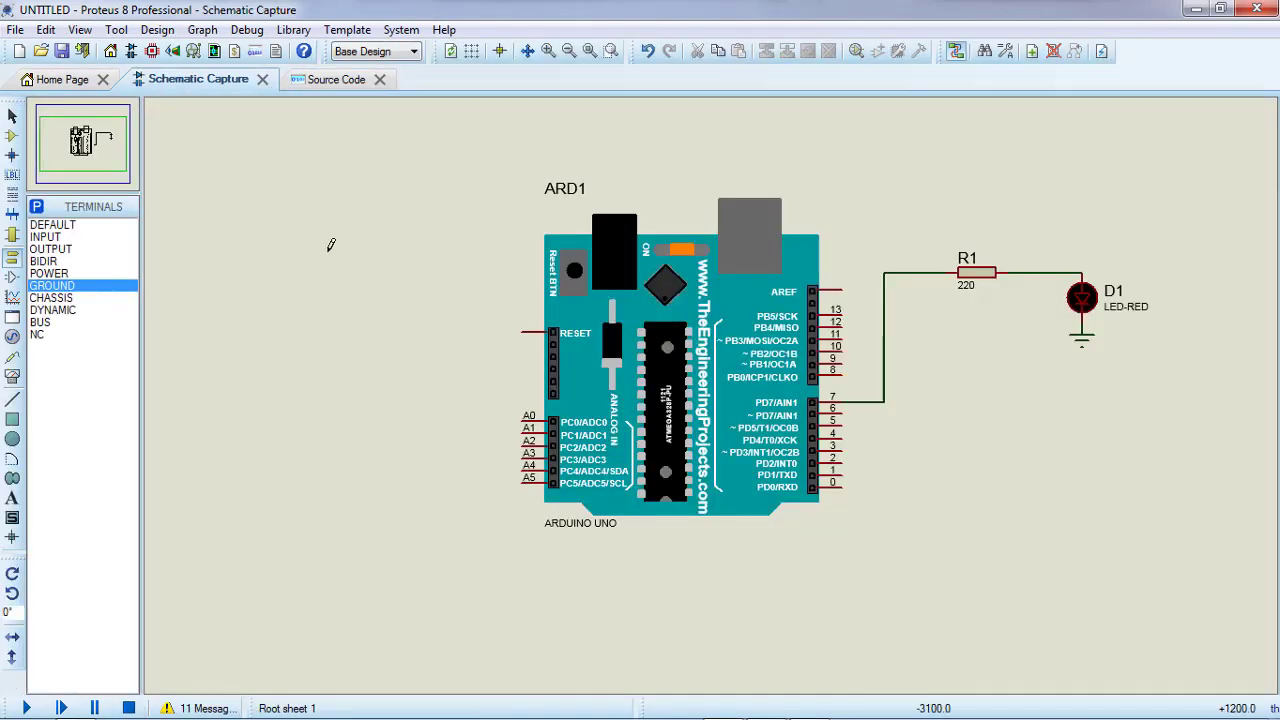
{"action": "mouse_move", "coordinate": [425, 150]}
{"action": "left_mouse_down"}
{"action": "mouse_move", "coordinate": [939, 512]}
{"action": "mouse_move", "coordinate": [1168, 606]}
{"action": "left_mouse_up"}
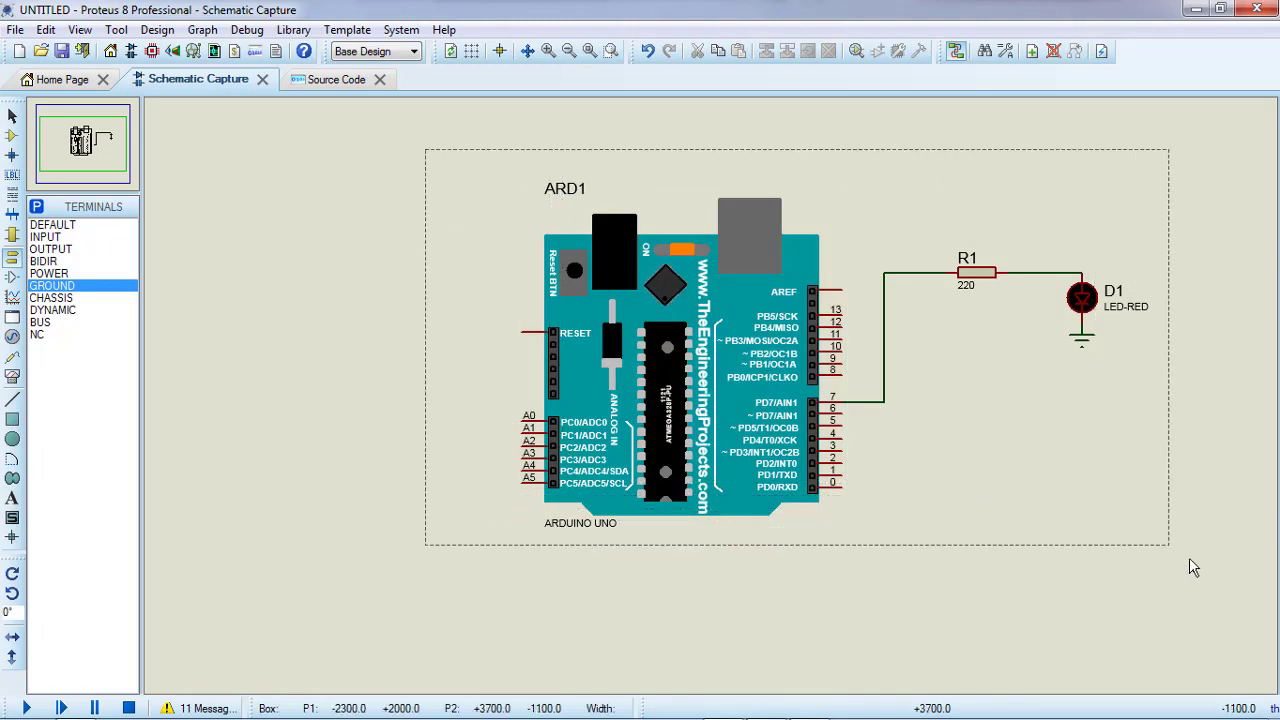
{"action": "mouse_move", "coordinate": [771, 380]}
{"action": "left_mouse_down"}
{"action": "mouse_move", "coordinate": [621, 453]}
{"action": "mouse_move", "coordinate": [466, 380]}
{"action": "left_mouse_up"}
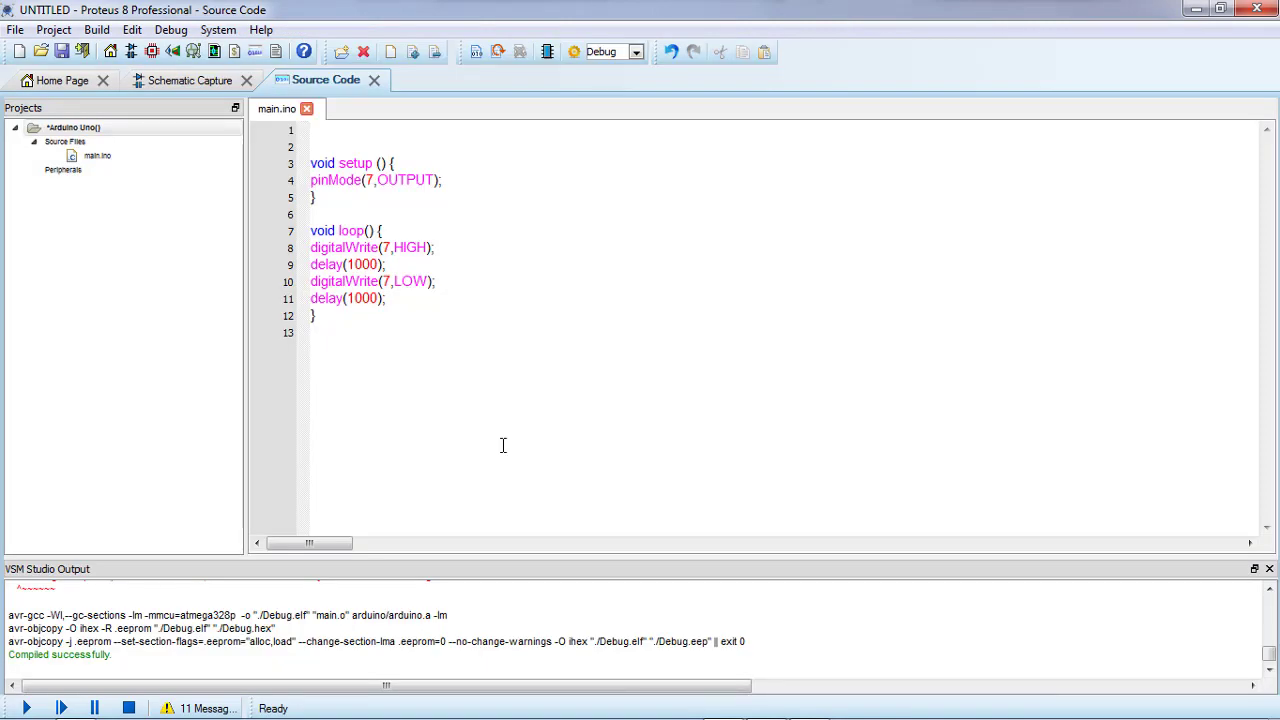
{"action": "left_click", "coordinate": [200, 80]}
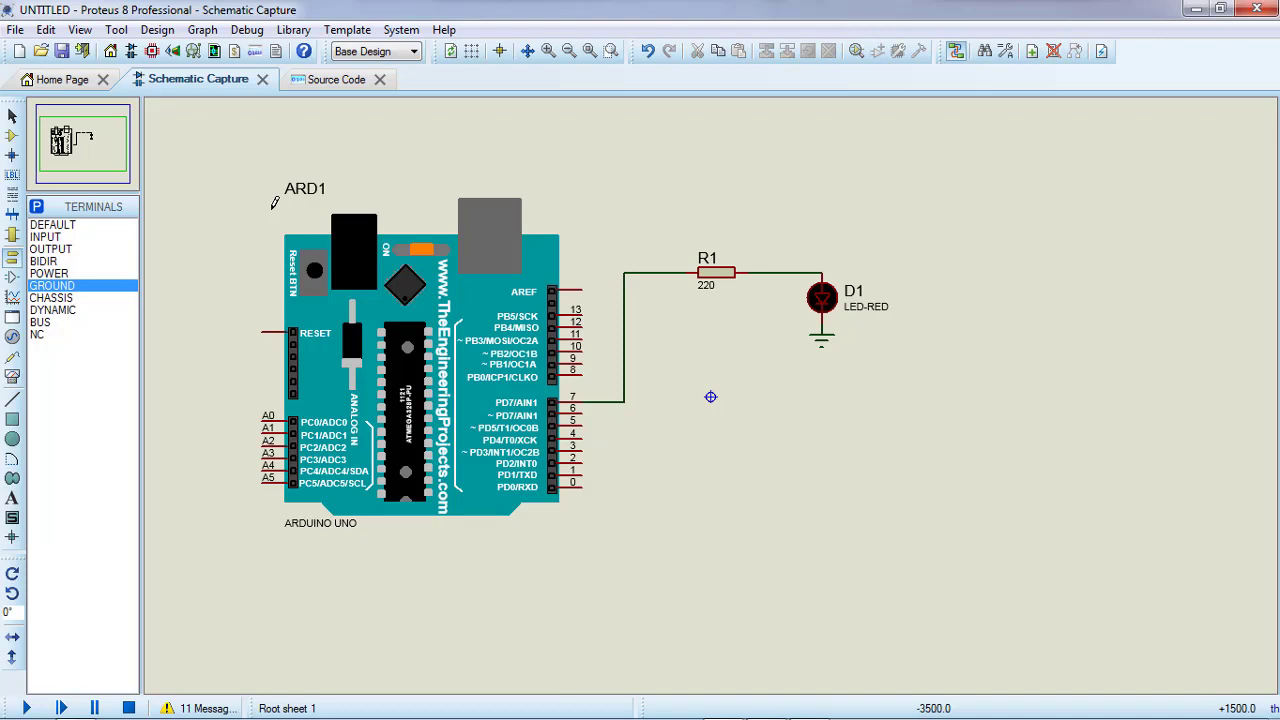
{"action": "left_click_drag", "start_coordinate": [228, 136], "coordinate": [1021, 571]}
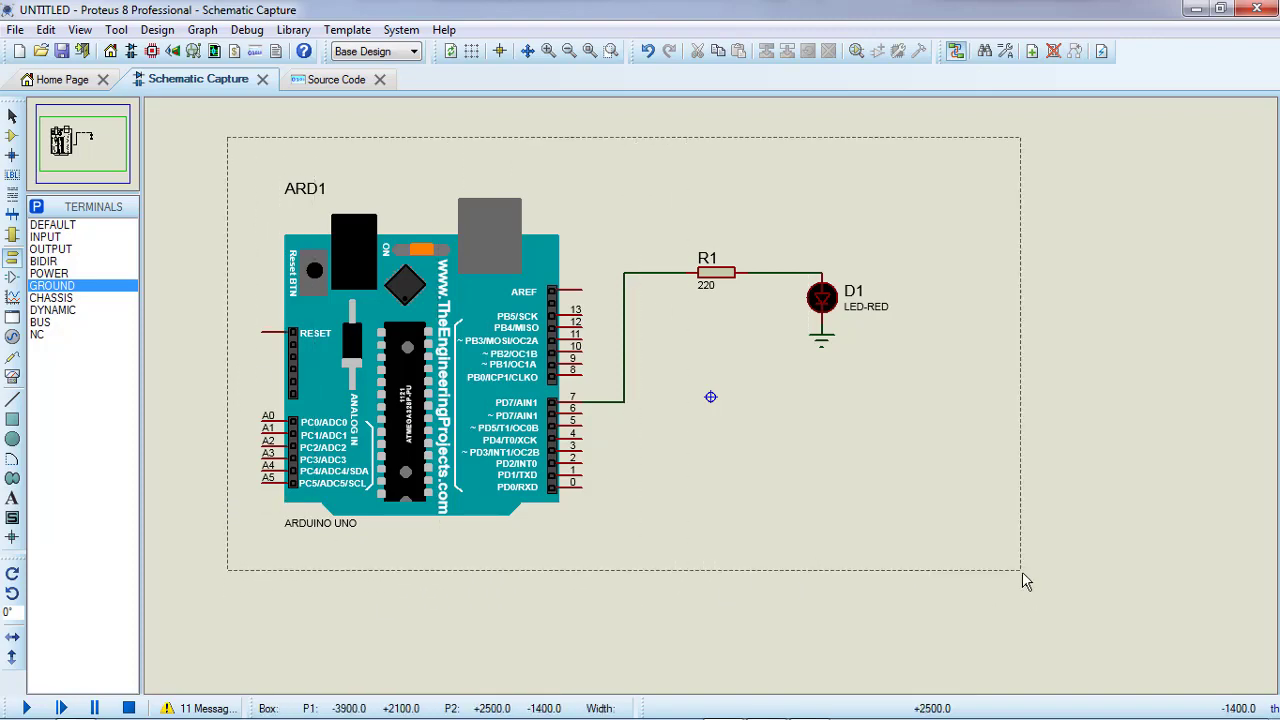
{"action": "left_click", "coordinate": [1124, 484]}
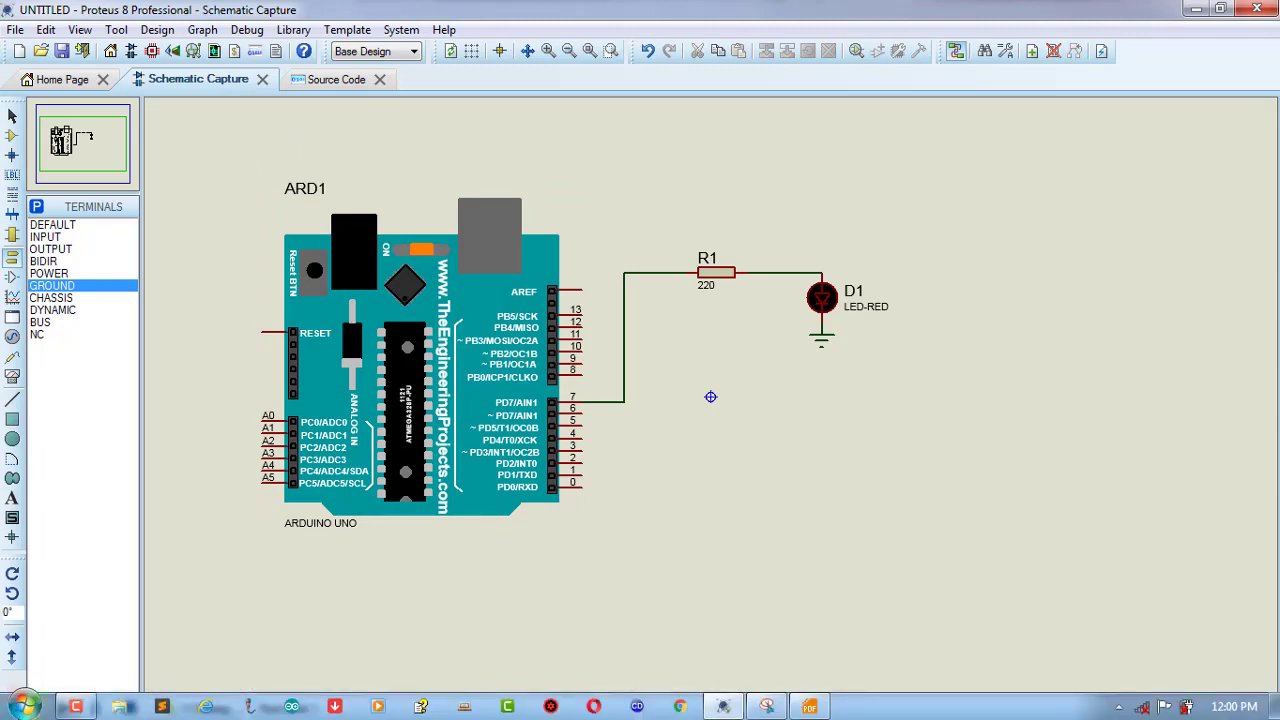
Step: Open a blank Schematic Capture sheet for a new untitled design
{"action": "left_click", "coordinate": [24, 706]}
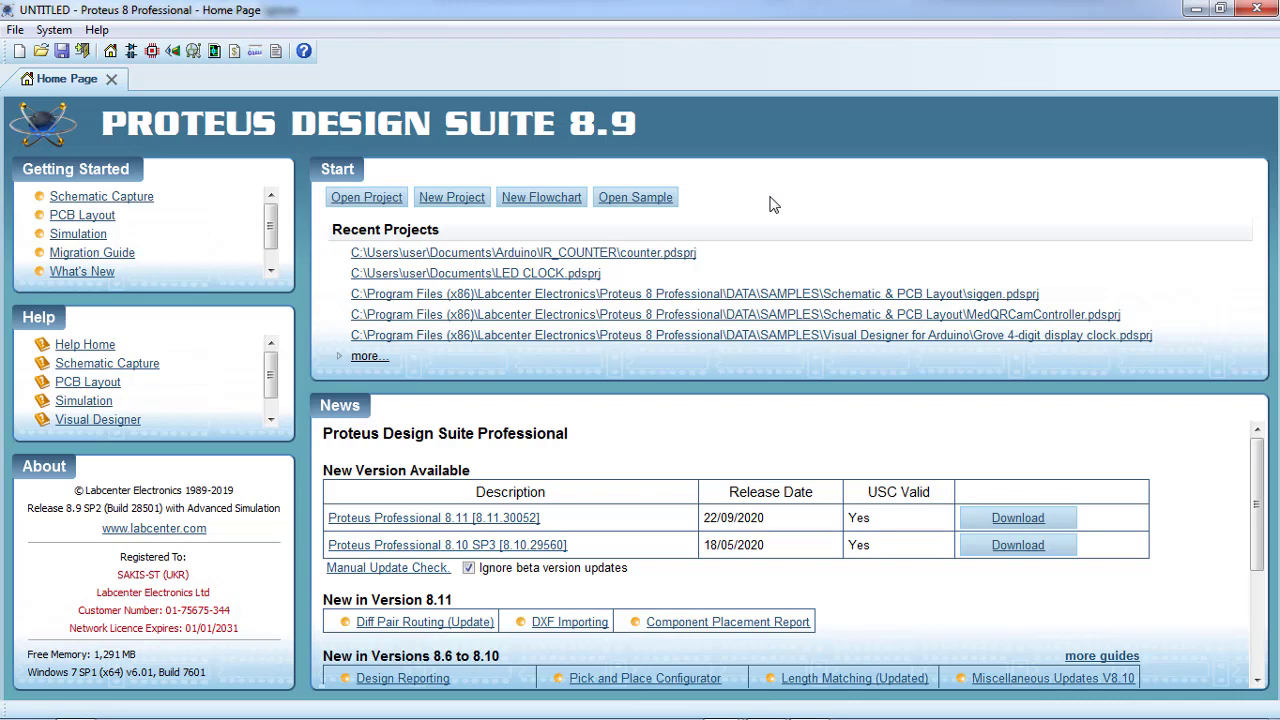
{"action": "left_click", "coordinate": [130, 53]}
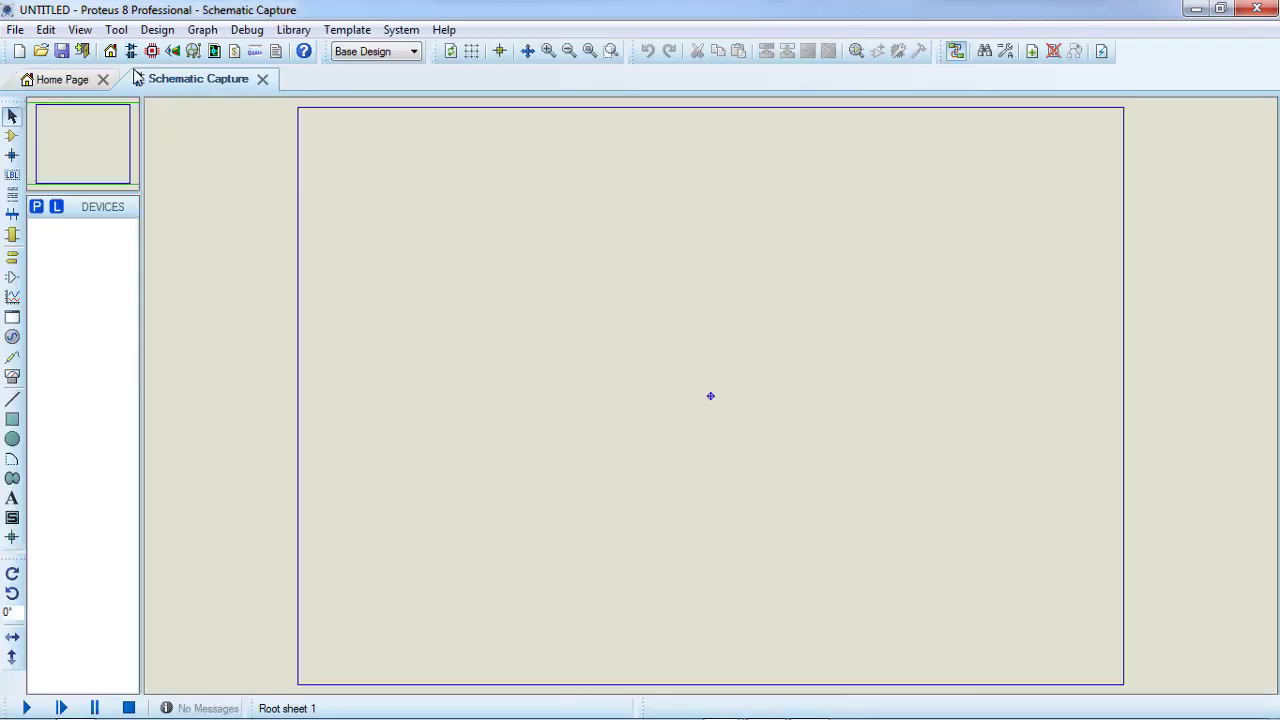
Step: Set up a new firmware project: ARDUINO family, Arduino Uno controller, Arduino AVR compiler
{"action": "left_click", "coordinate": [255, 51]}
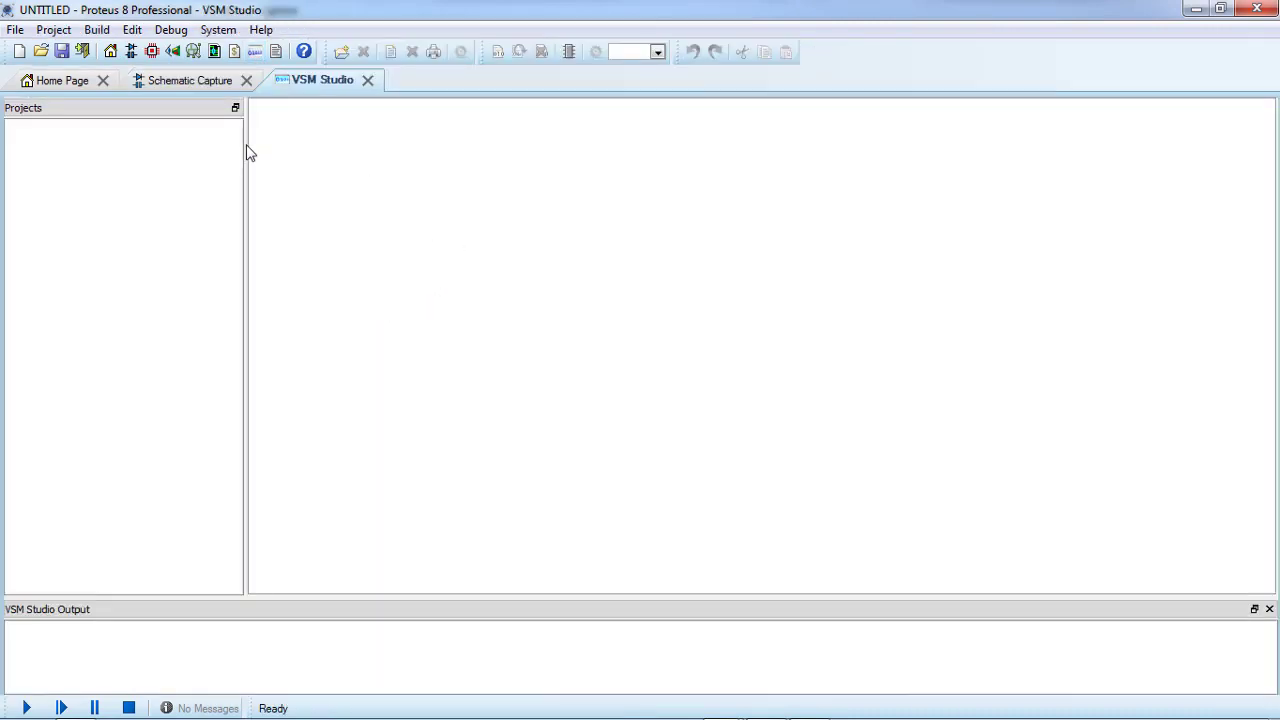
{"action": "left_click", "coordinate": [54, 29]}
{"action": "left_click", "coordinate": [100, 51]}
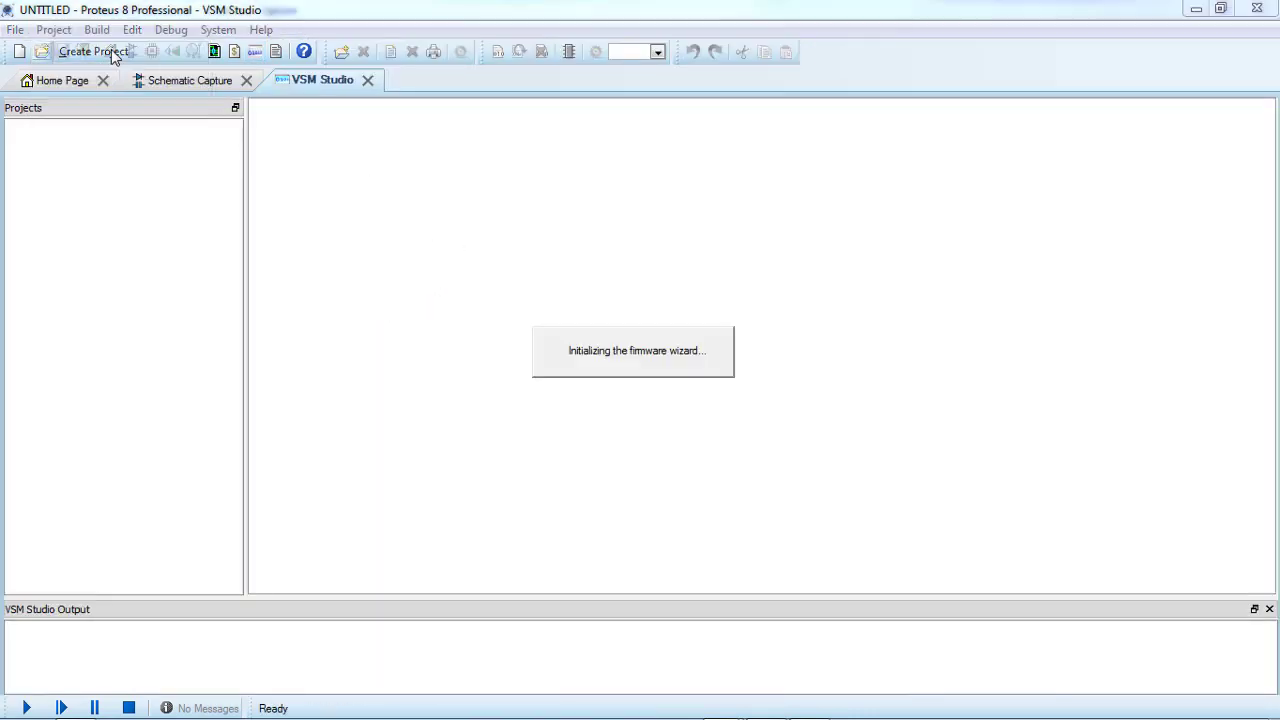
{"action": "left_click_drag", "start_coordinate": [568, 183], "coordinate": [264, 234]}
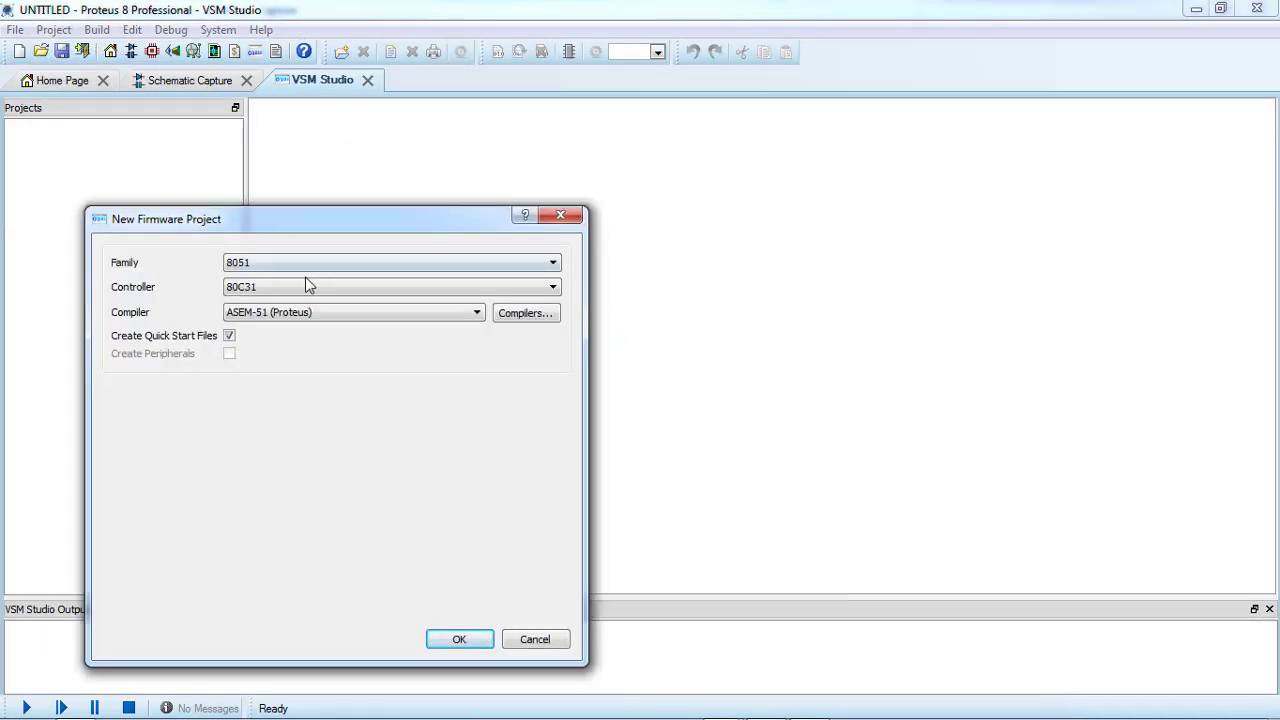
{"action": "left_click", "coordinate": [300, 262]}
{"action": "left_click", "coordinate": [297, 303]}
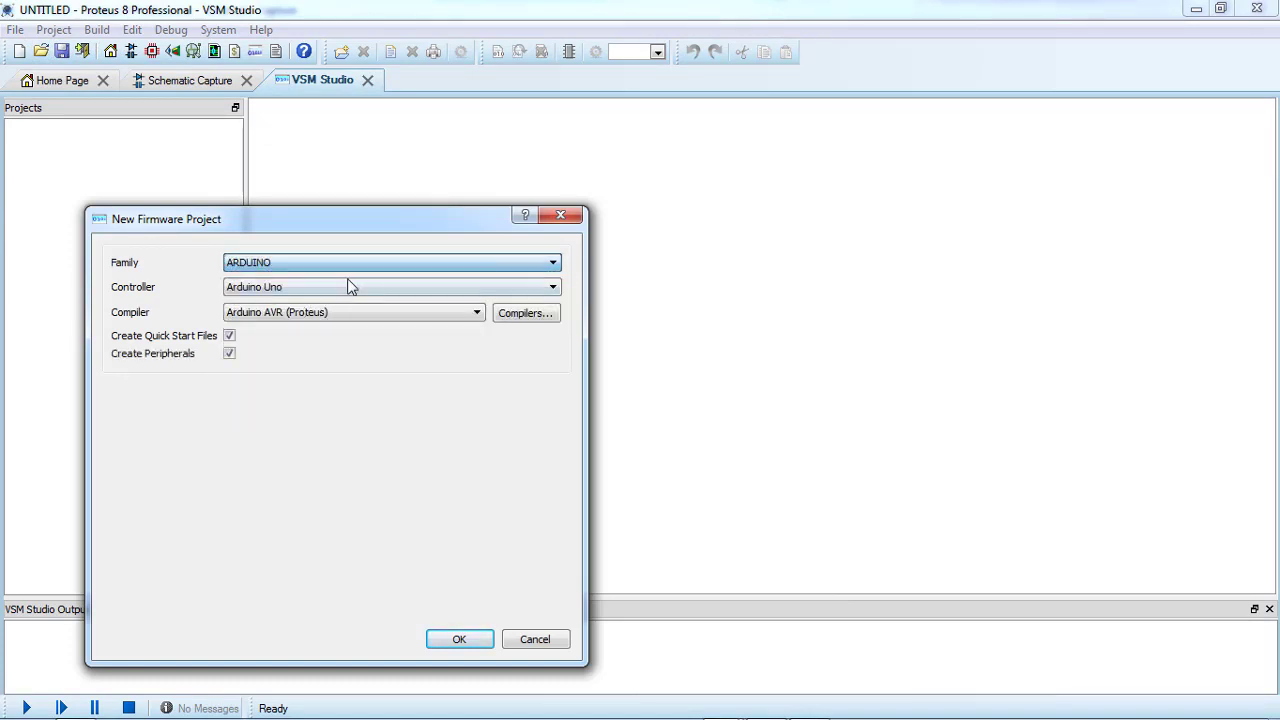
{"action": "left_click", "coordinate": [352, 287]}
{"action": "left_click", "coordinate": [353, 287]}
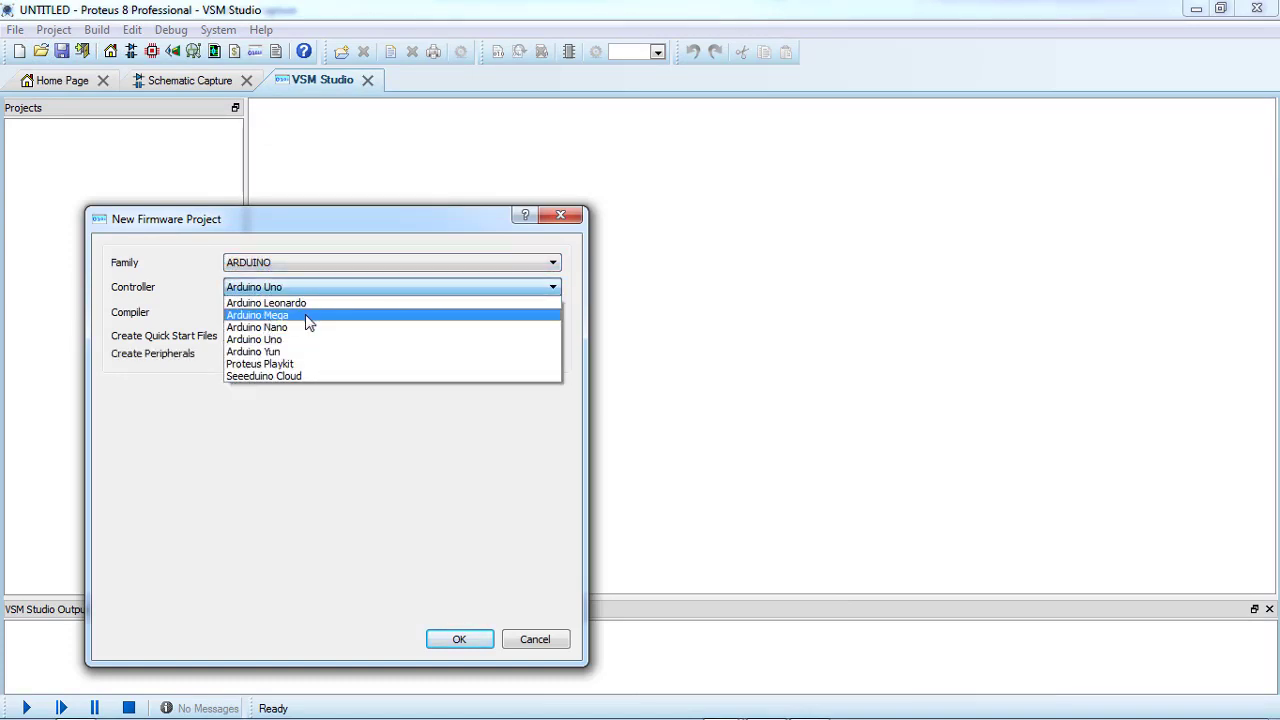
{"action": "left_click", "coordinate": [336, 340]}
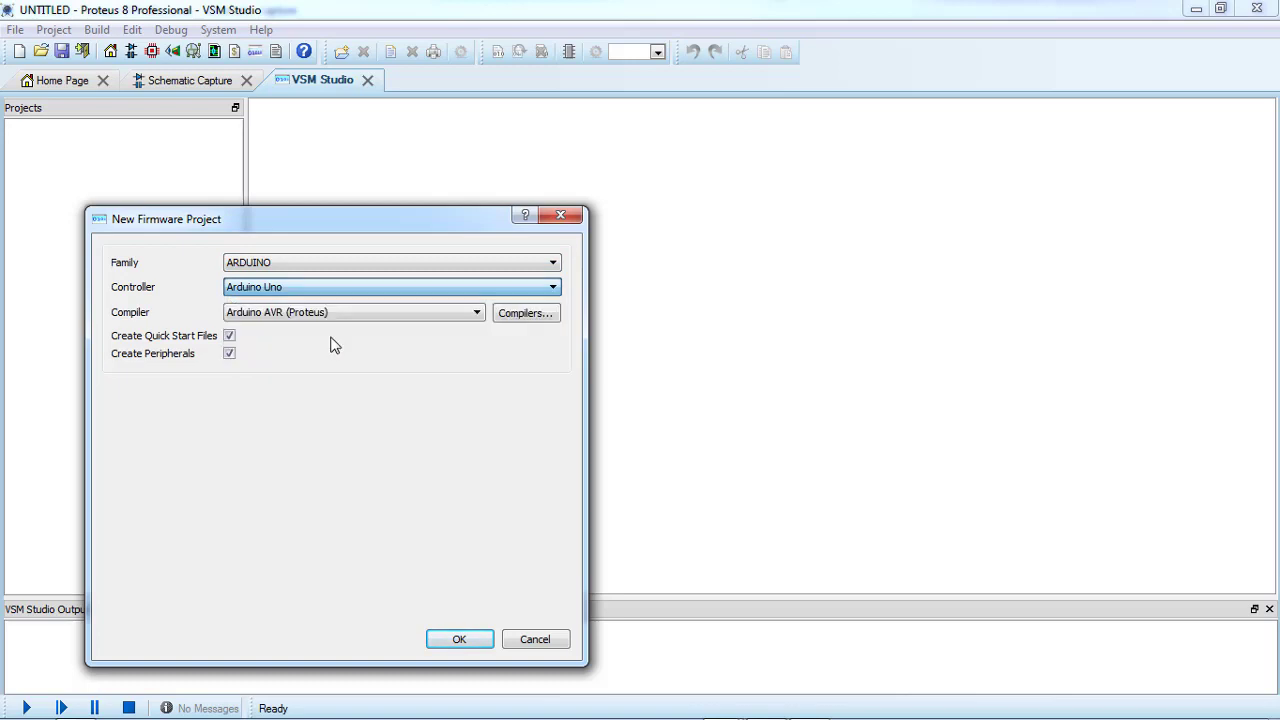
{"action": "left_click", "coordinate": [365, 316]}
{"action": "left_click", "coordinate": [293, 336]}
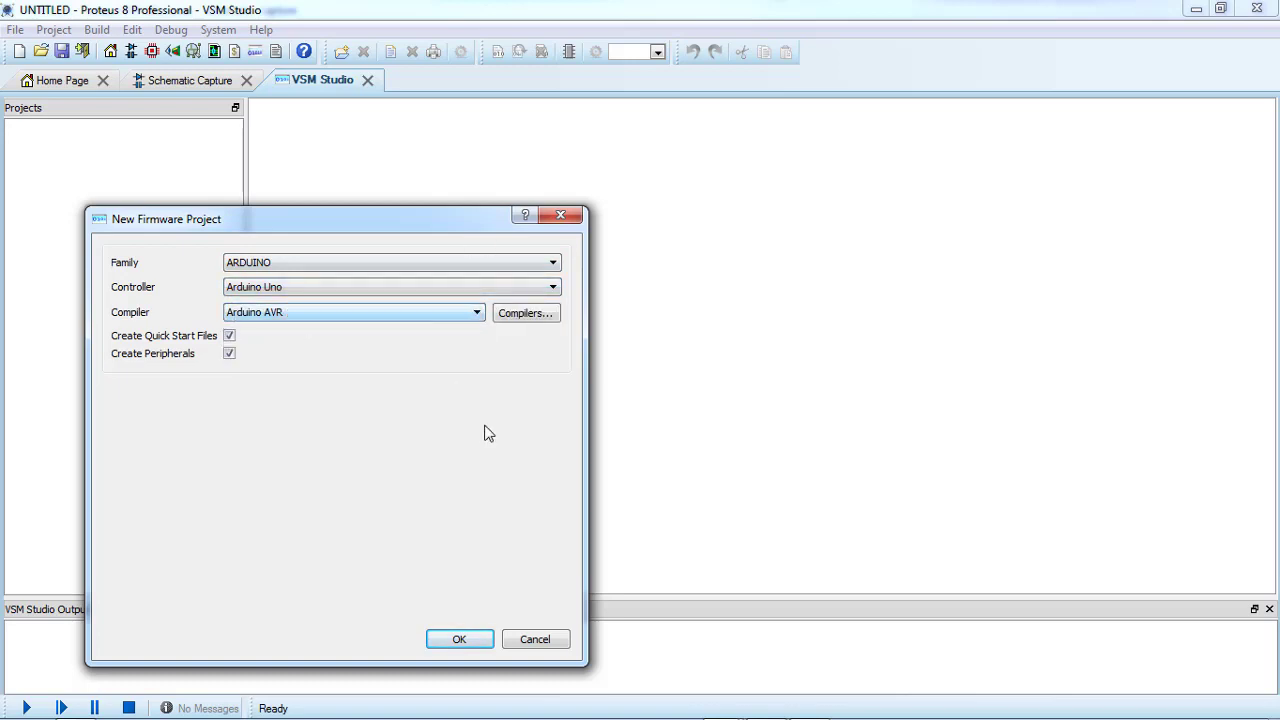
Step: Create the firmware project and let Proteus place the Arduino processor
{"action": "left_click", "coordinate": [458, 641]}
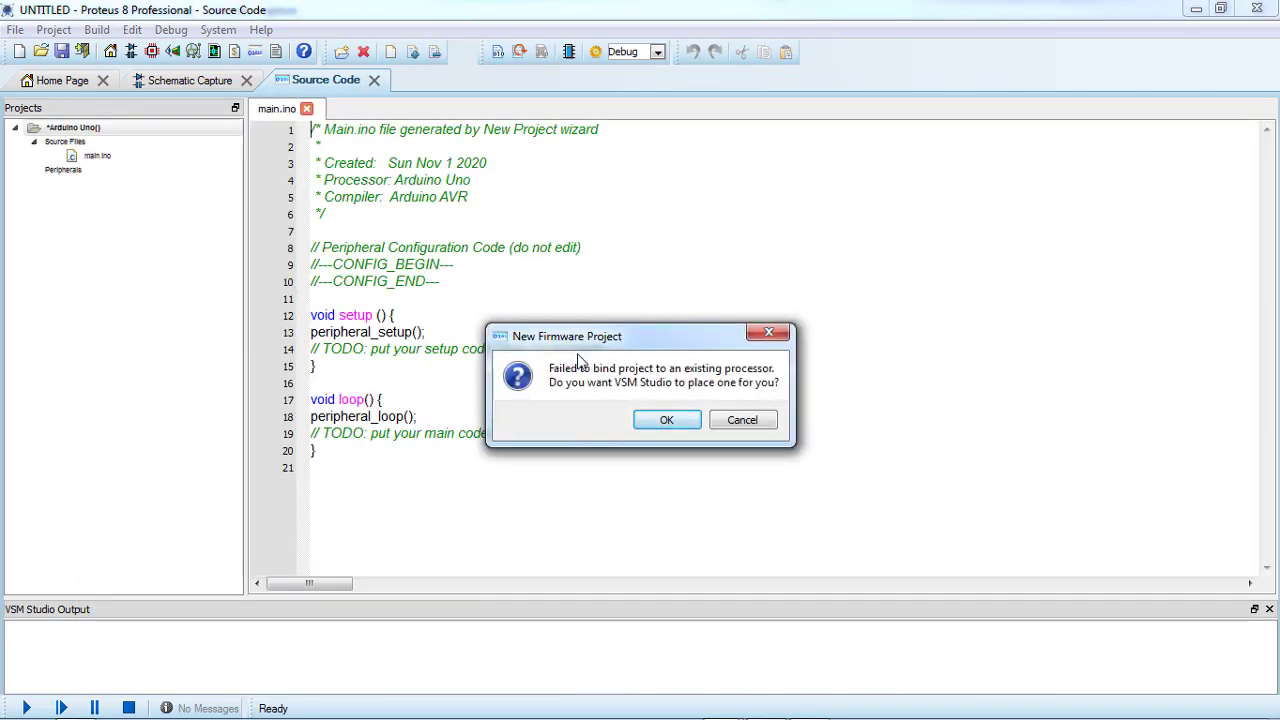
{"action": "left_click_drag", "start_coordinate": [600, 338], "coordinate": [381, 325]}
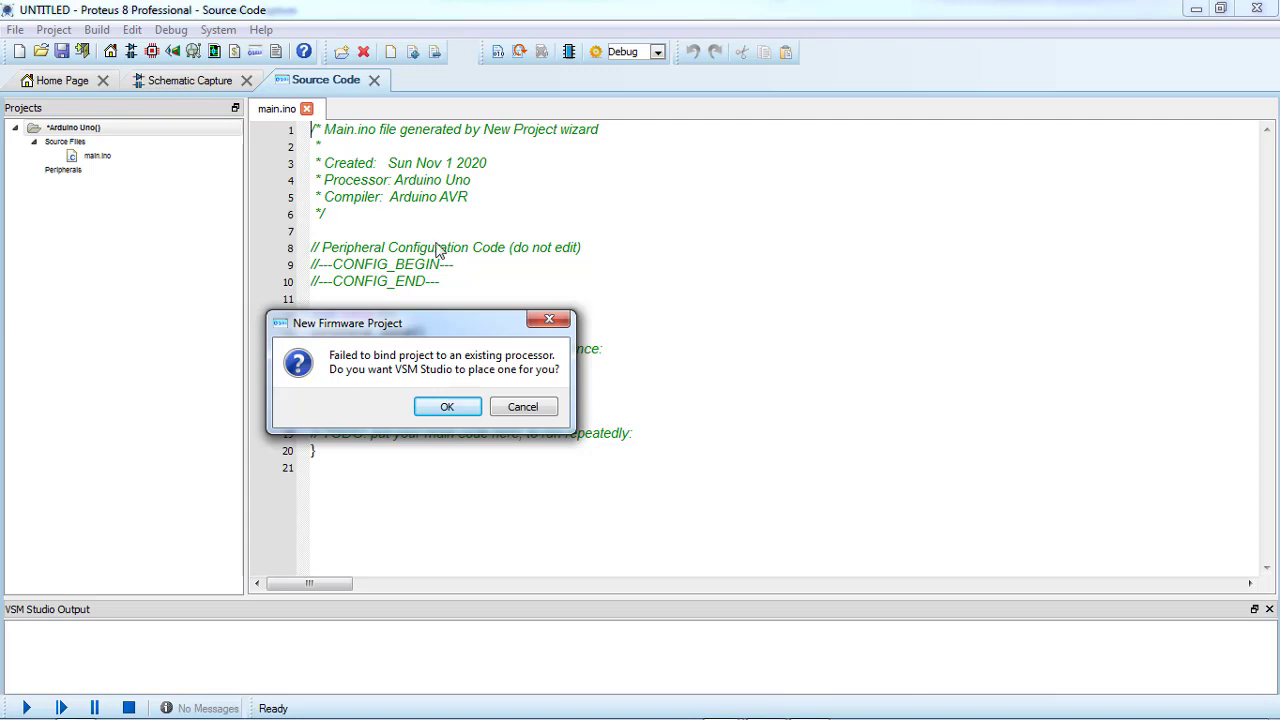
{"action": "left_click", "coordinate": [466, 408]}
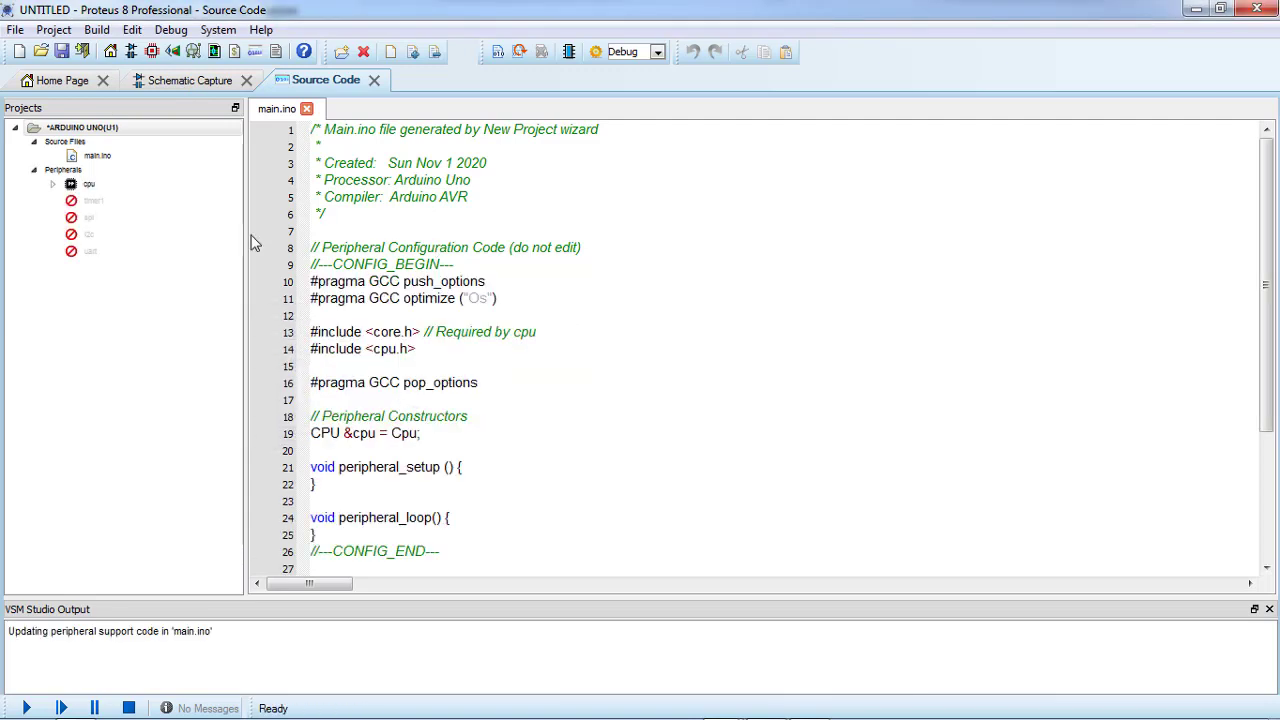
Step: Move the Arduino Uno board to the sheet centre and zoom in on it
{"action": "left_click", "coordinate": [180, 81]}
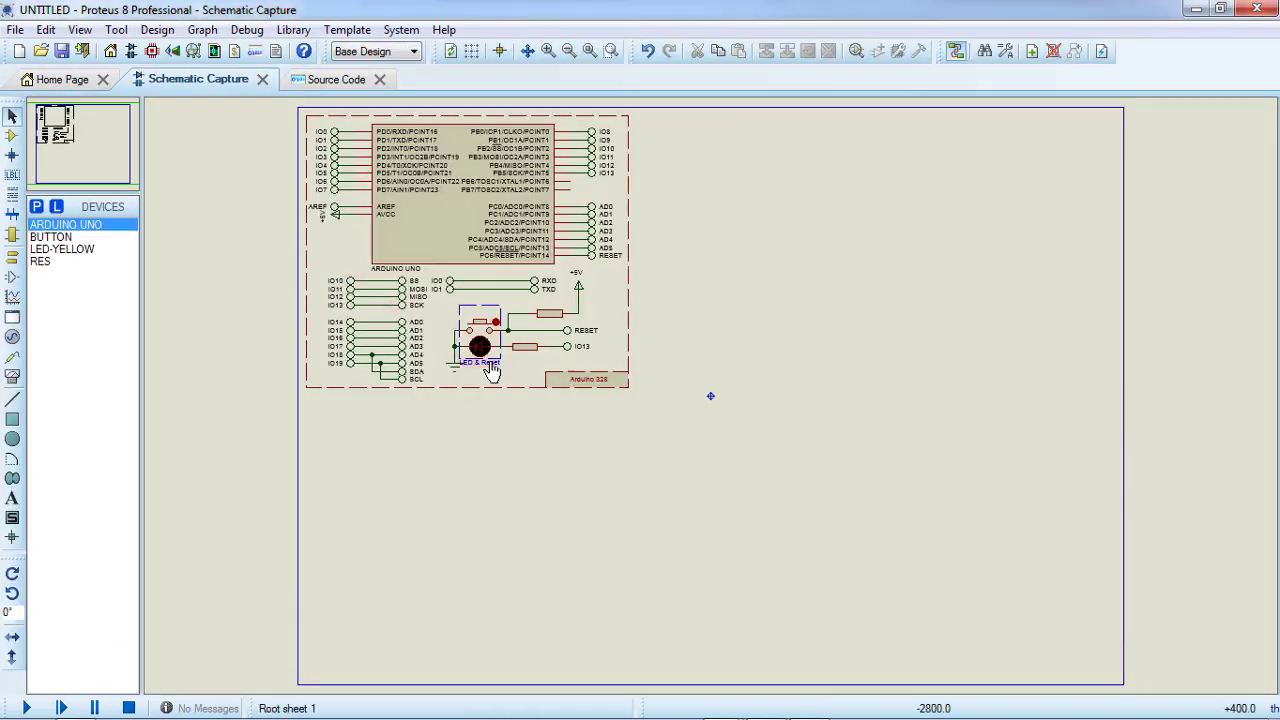
{"action": "mouse_move", "coordinate": [201, 127]}
{"action": "left_mouse_down"}
{"action": "mouse_move", "coordinate": [226, 115]}
{"action": "mouse_move", "coordinate": [224, 100]}
{"action": "left_mouse_up"}
{"action": "mouse_move", "coordinate": [487, 222]}
{"action": "left_mouse_down"}
{"action": "mouse_move", "coordinate": [801, 373]}
{"action": "mouse_move", "coordinate": [686, 316]}
{"action": "left_mouse_up"}
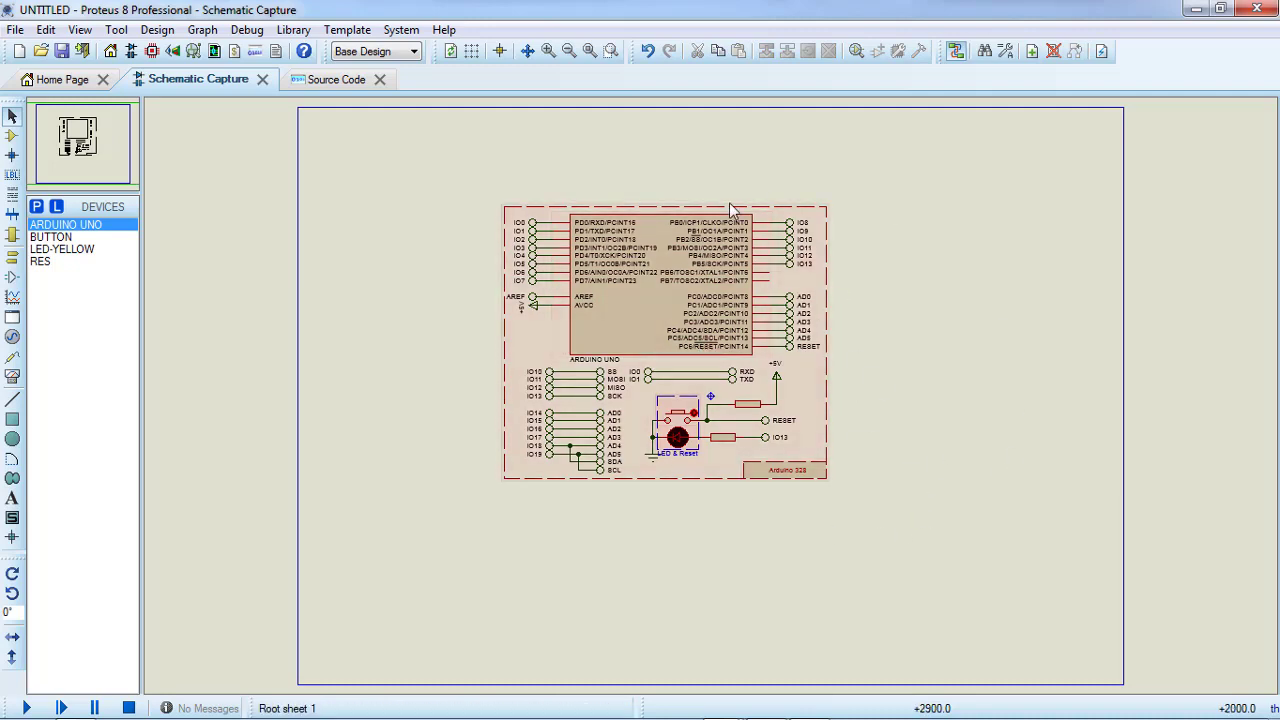
{"action": "mouse_move", "coordinate": [423, 200]}
{"action": "left_mouse_down"}
{"action": "mouse_move", "coordinate": [1037, 604]}
{"action": "mouse_move", "coordinate": [651, 286]}
{"action": "left_mouse_up"}
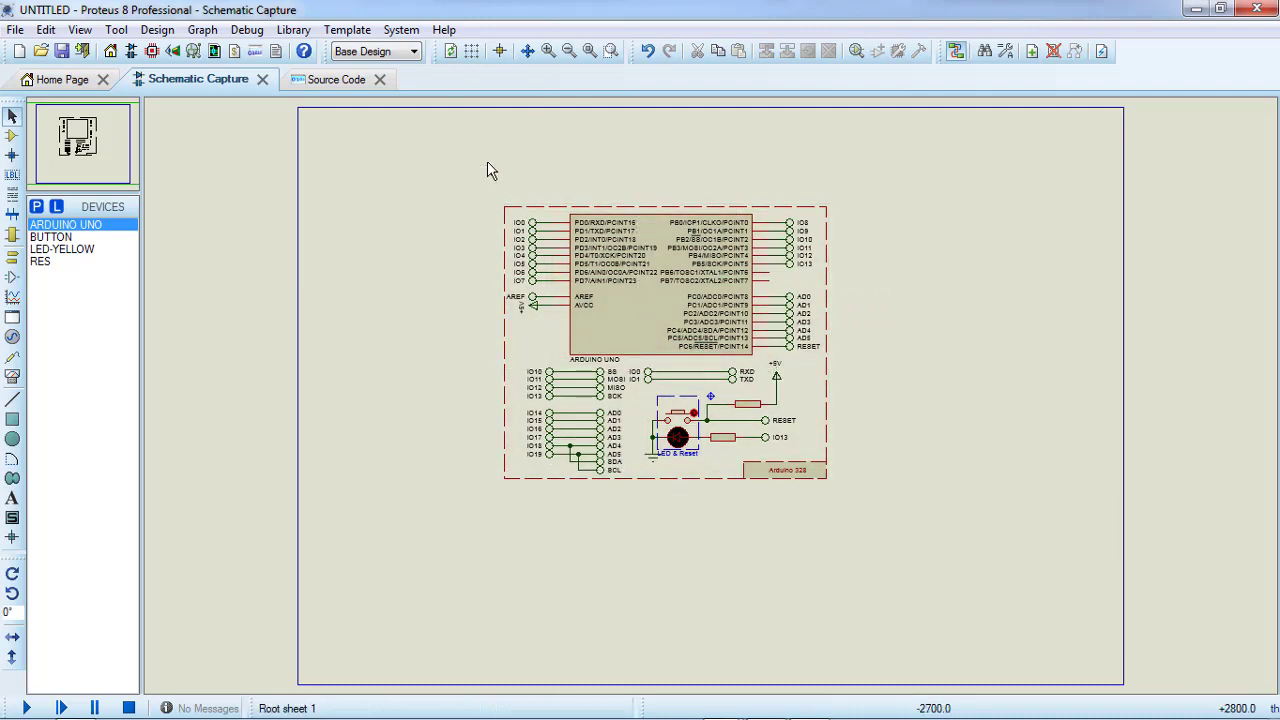
{"action": "left_click", "coordinate": [547, 53]}
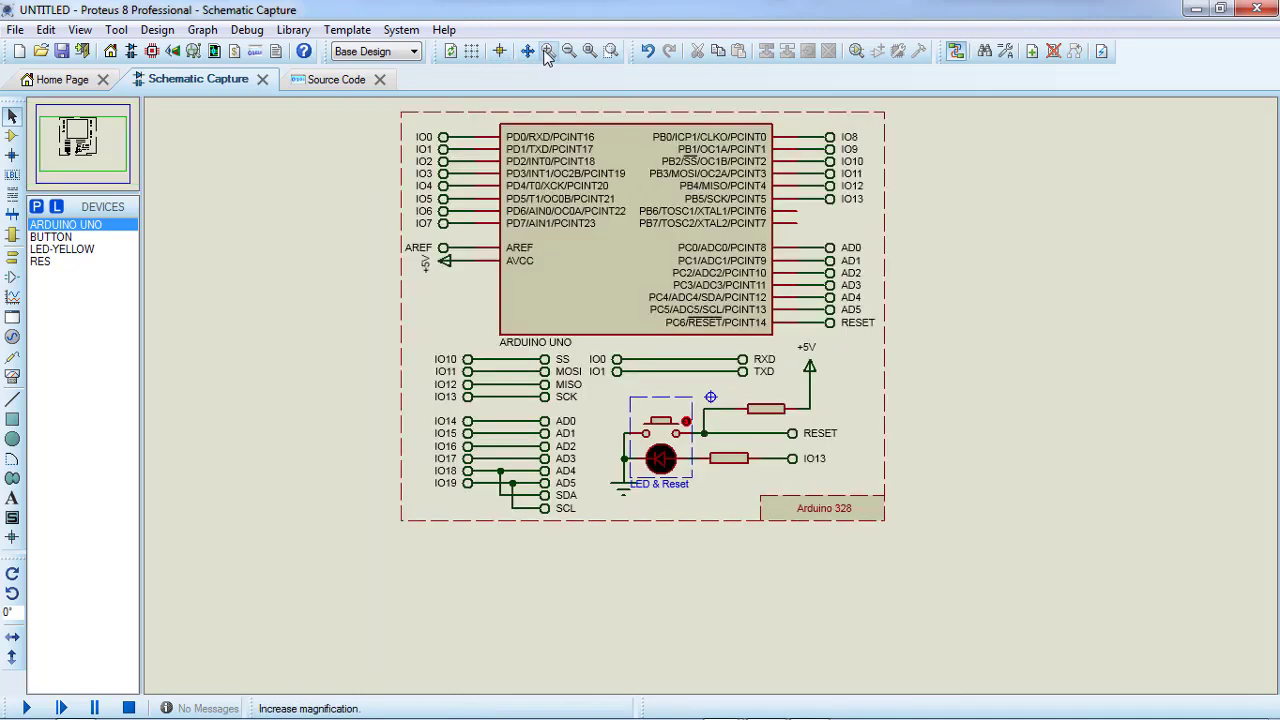
Step: Place yellow LED D2 right of the board and resistor R3 above it
{"action": "left_click", "coordinate": [60, 249]}
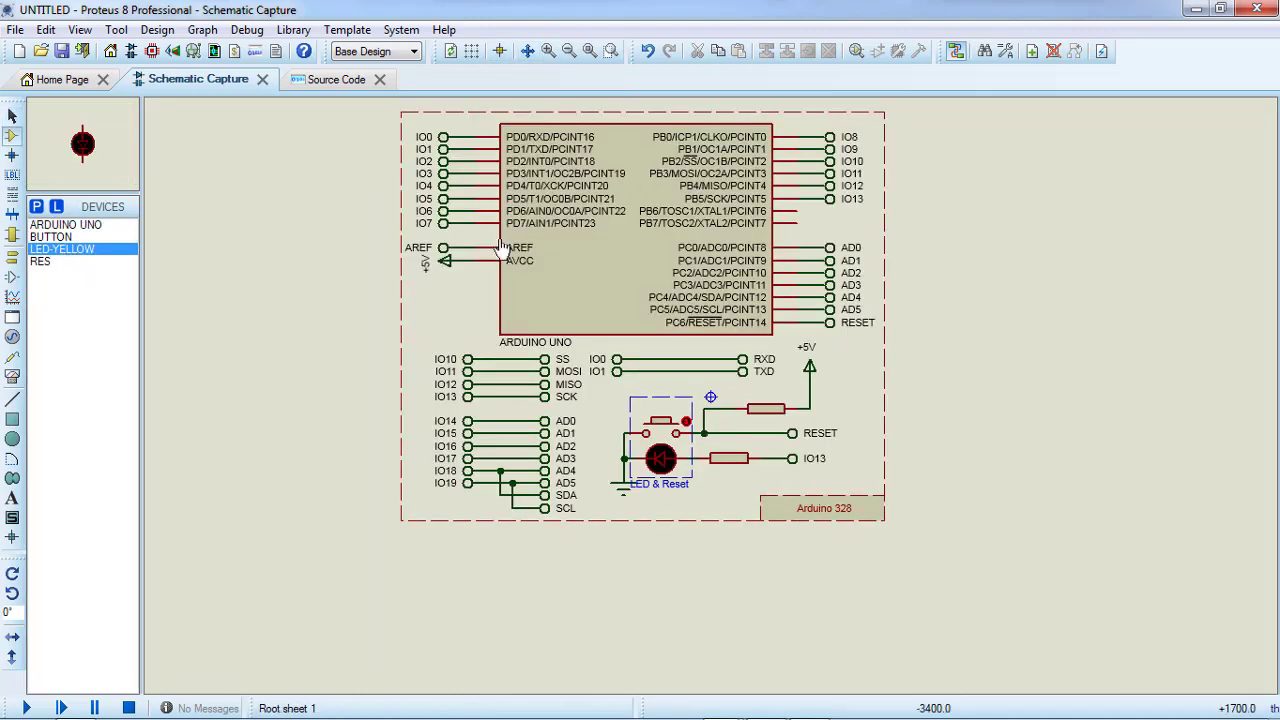
{"action": "left_click", "coordinate": [1057, 222]}
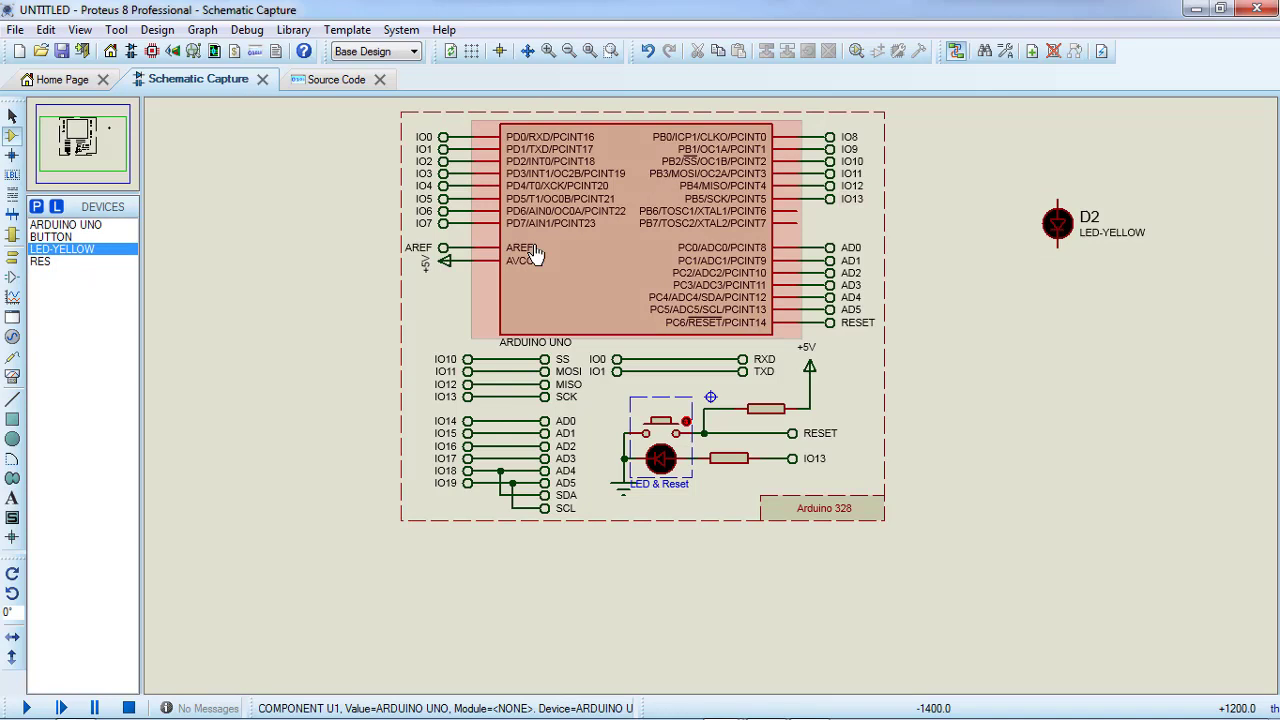
{"action": "left_click", "coordinate": [45, 261]}
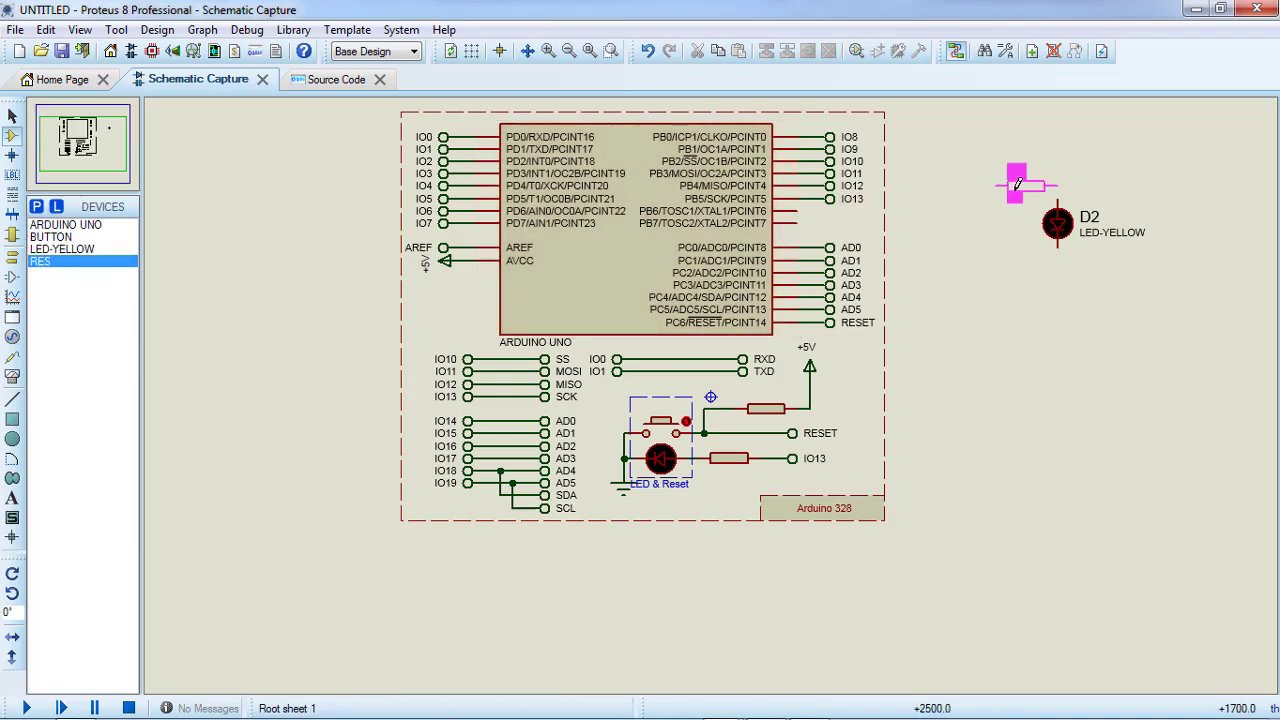
{"action": "left_click", "coordinate": [1025, 186]}
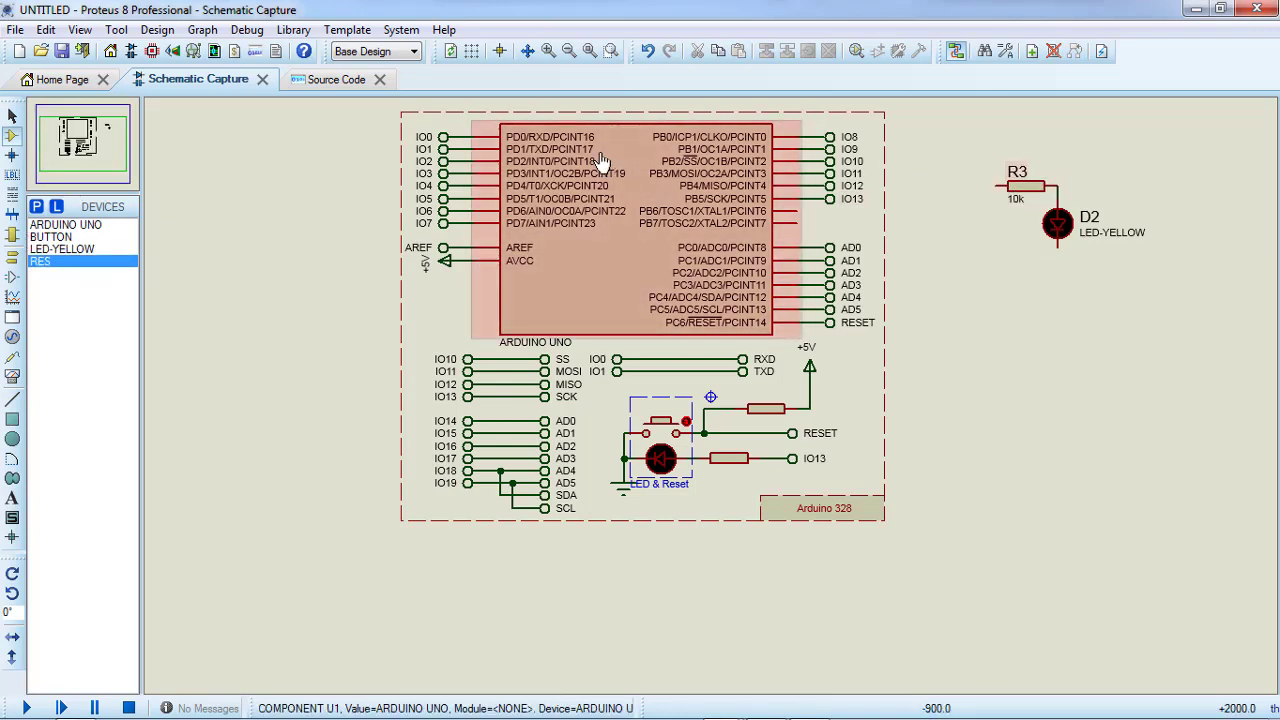
Step: Attach a terminal labelled IO7 to R3's left end
{"action": "left_click", "coordinate": [11, 258]}
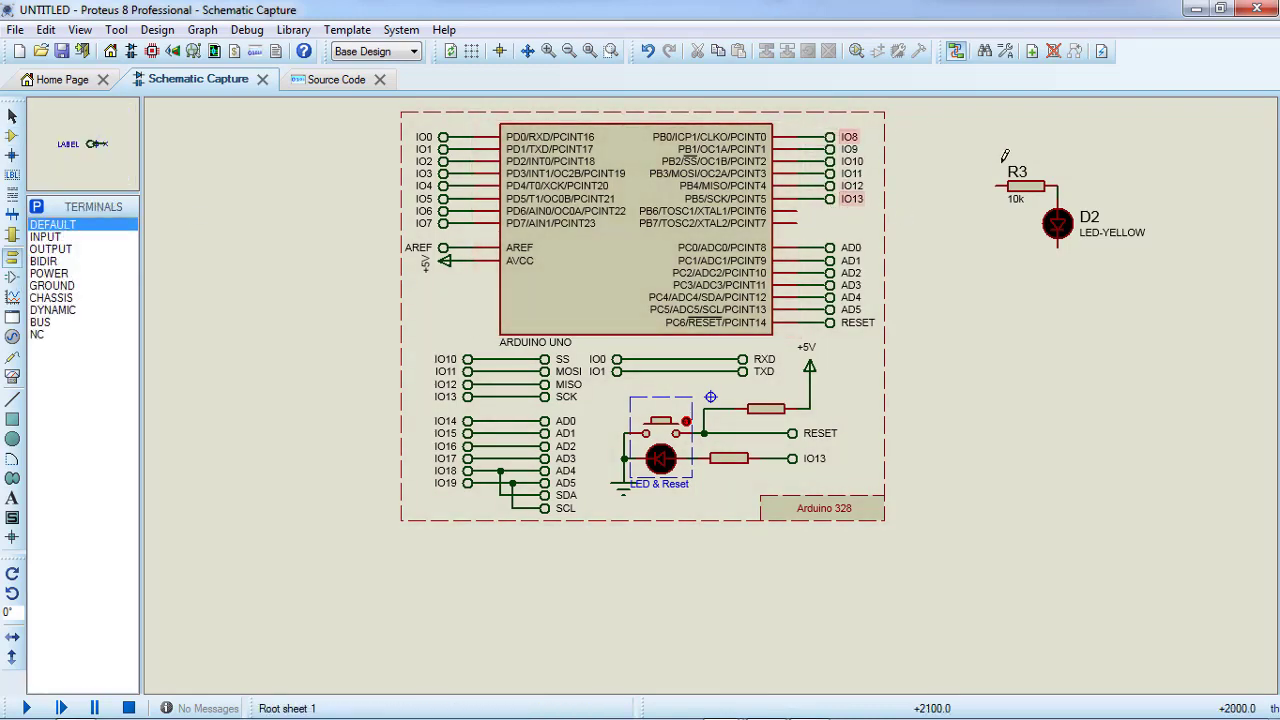
{"action": "left_click", "coordinate": [970, 187]}
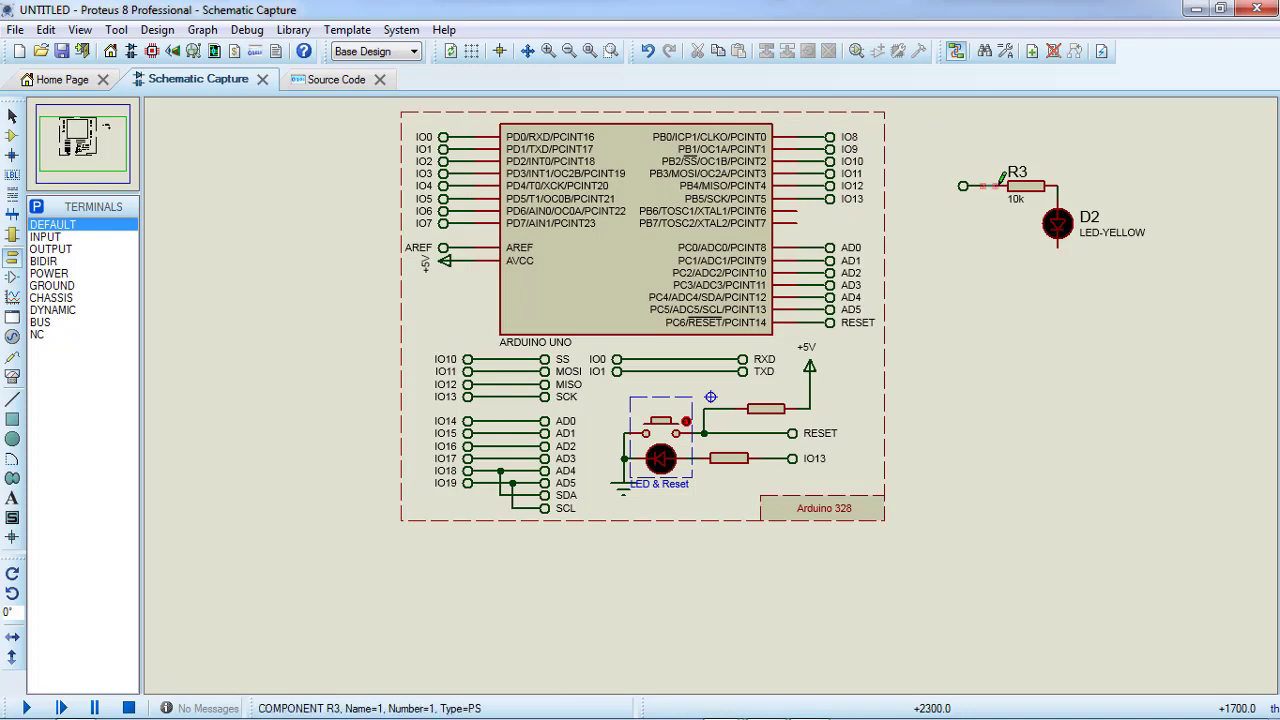
{"action": "left_click", "coordinate": [425, 230]}
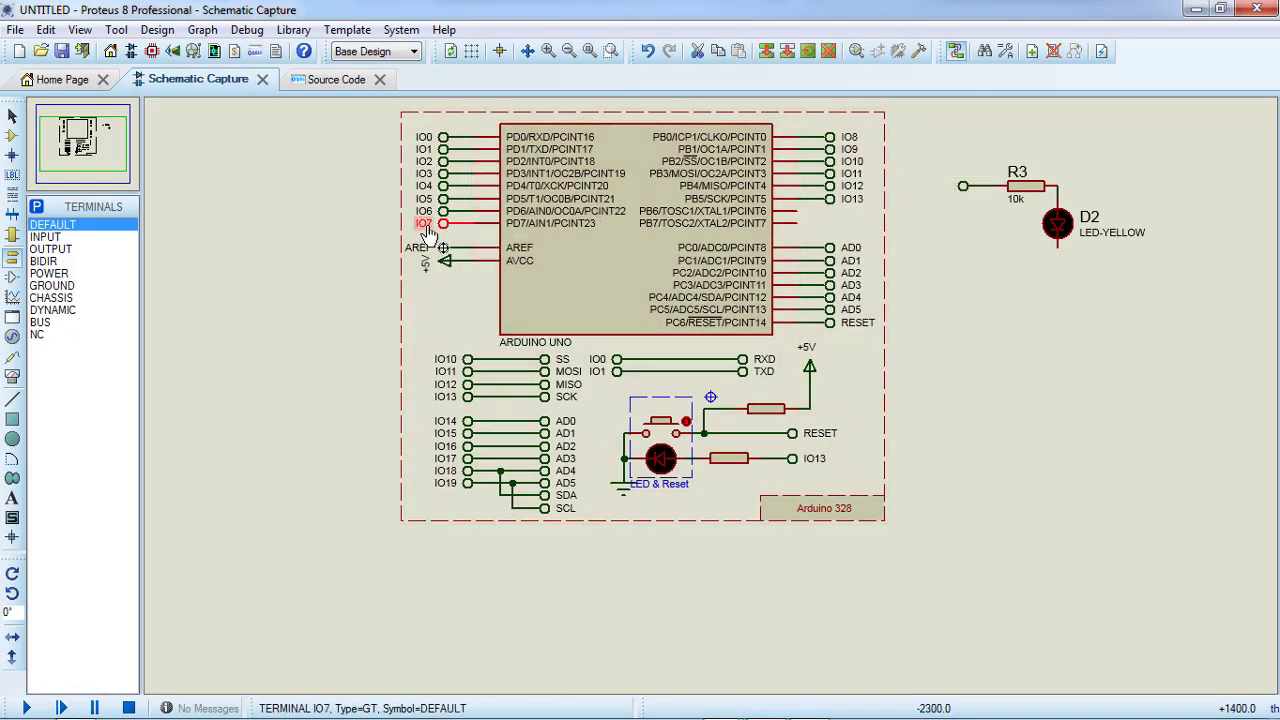
{"action": "left_click", "coordinate": [340, 214]}
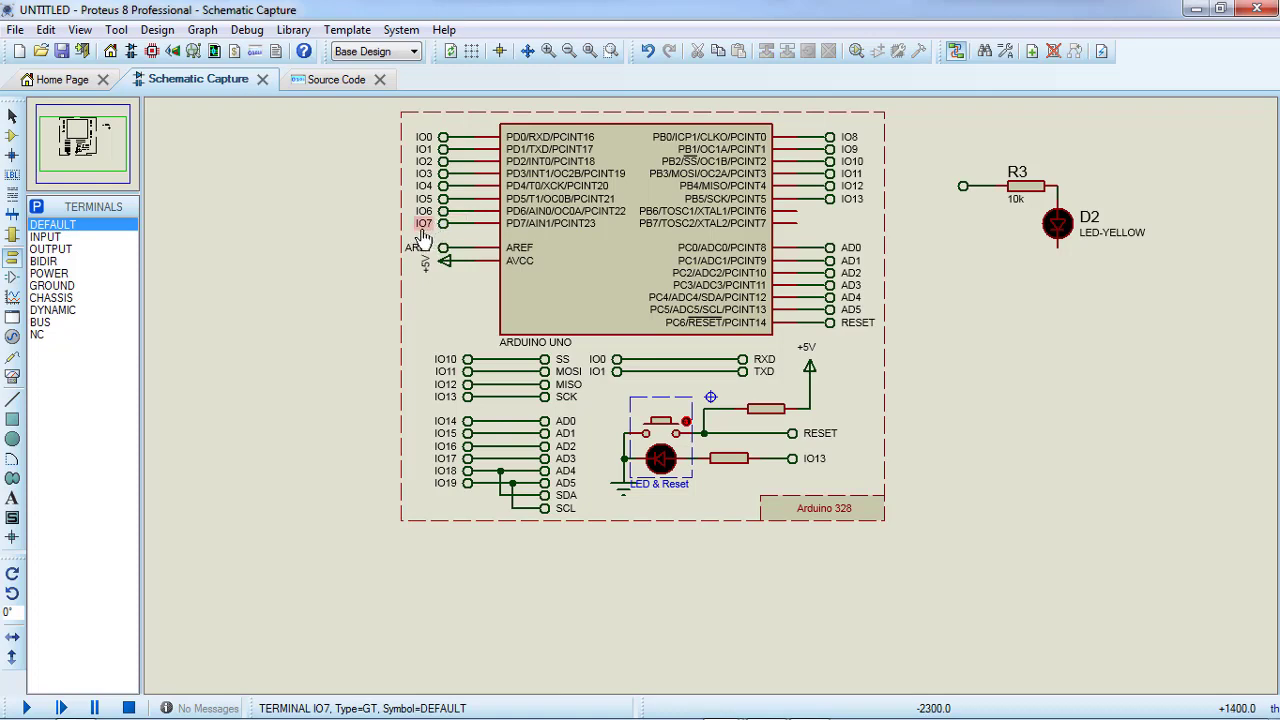
{"action": "double_click", "coordinate": [963, 190]}
{"action": "type", "text": "IO7"}
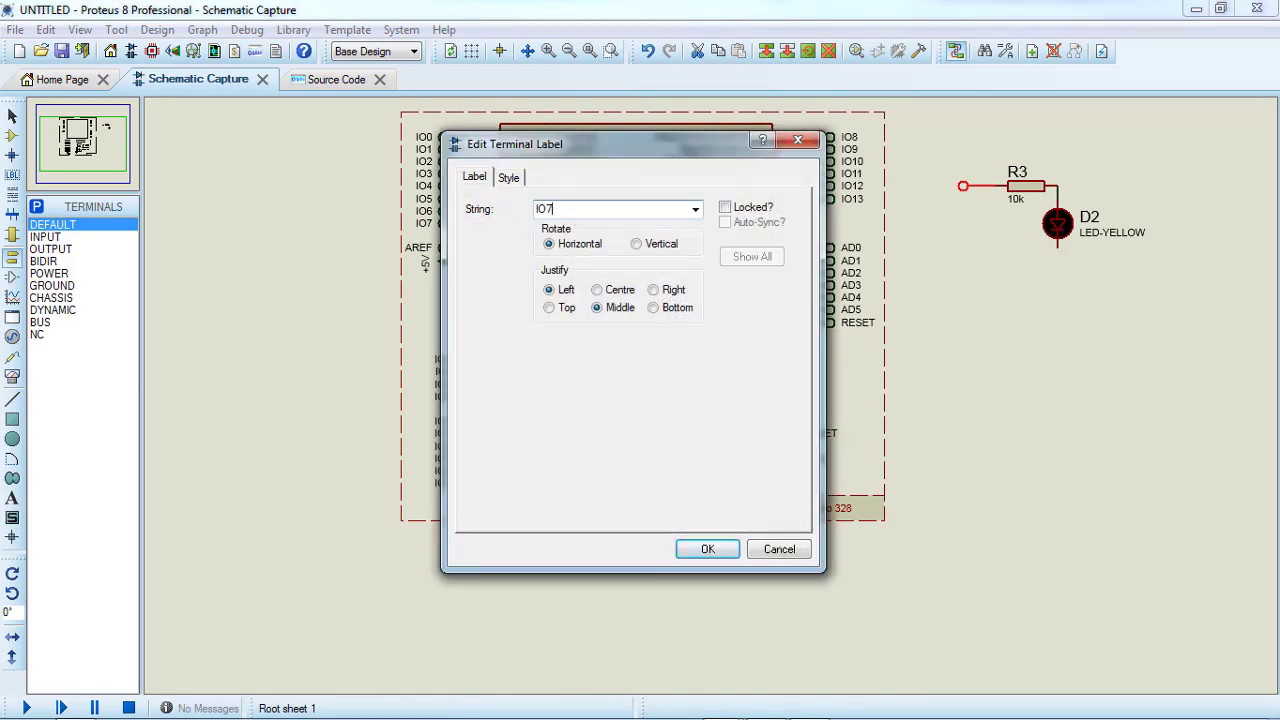
{"action": "key", "text": "Return"}
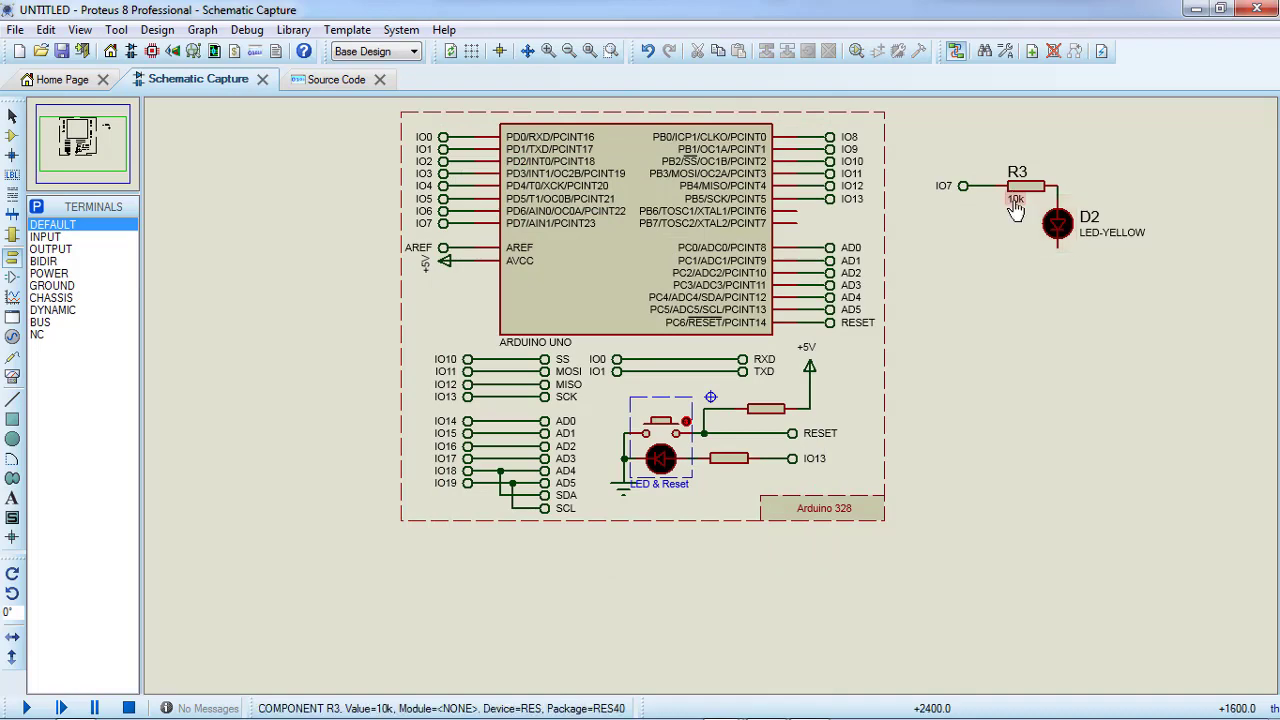
Step: Set R3 to 220, ground LED D2's cathode, and switch to the other Proteus project
{"action": "double_click", "coordinate": [1015, 201]}
{"action": "type", "text": "220"}
{"action": "key", "text": "Return"}
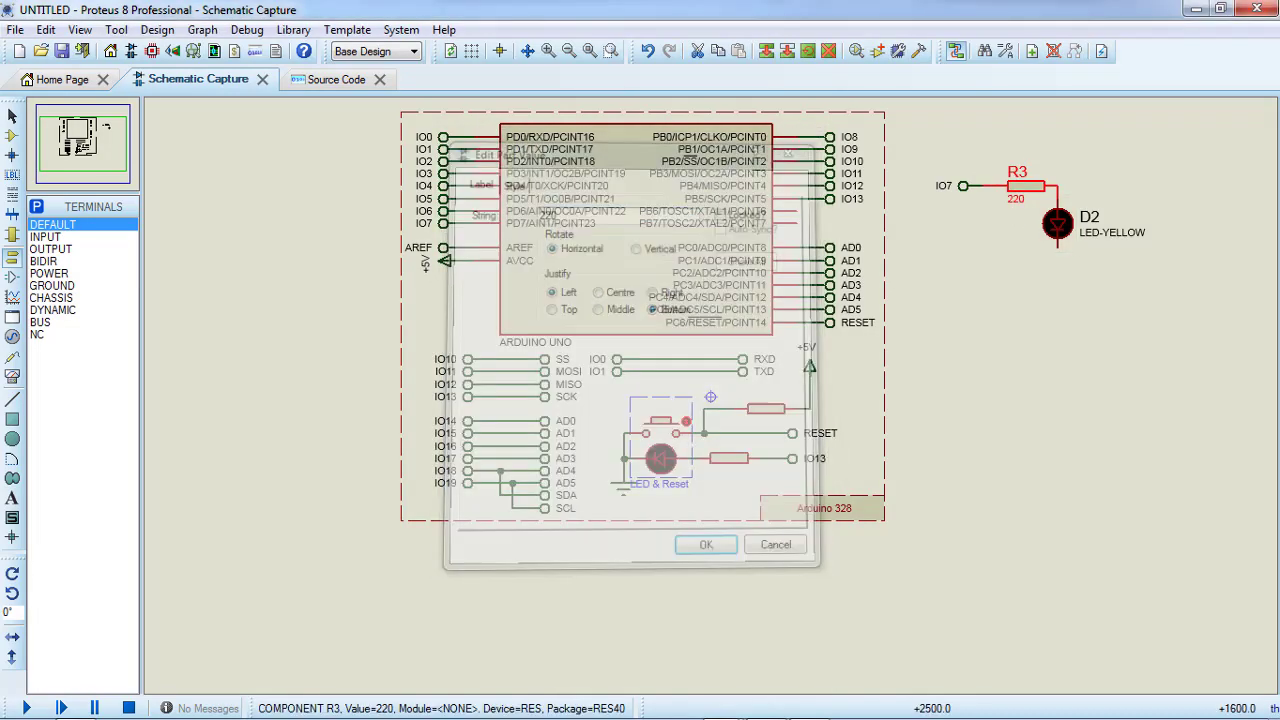
{"action": "left_click", "coordinate": [50, 285]}
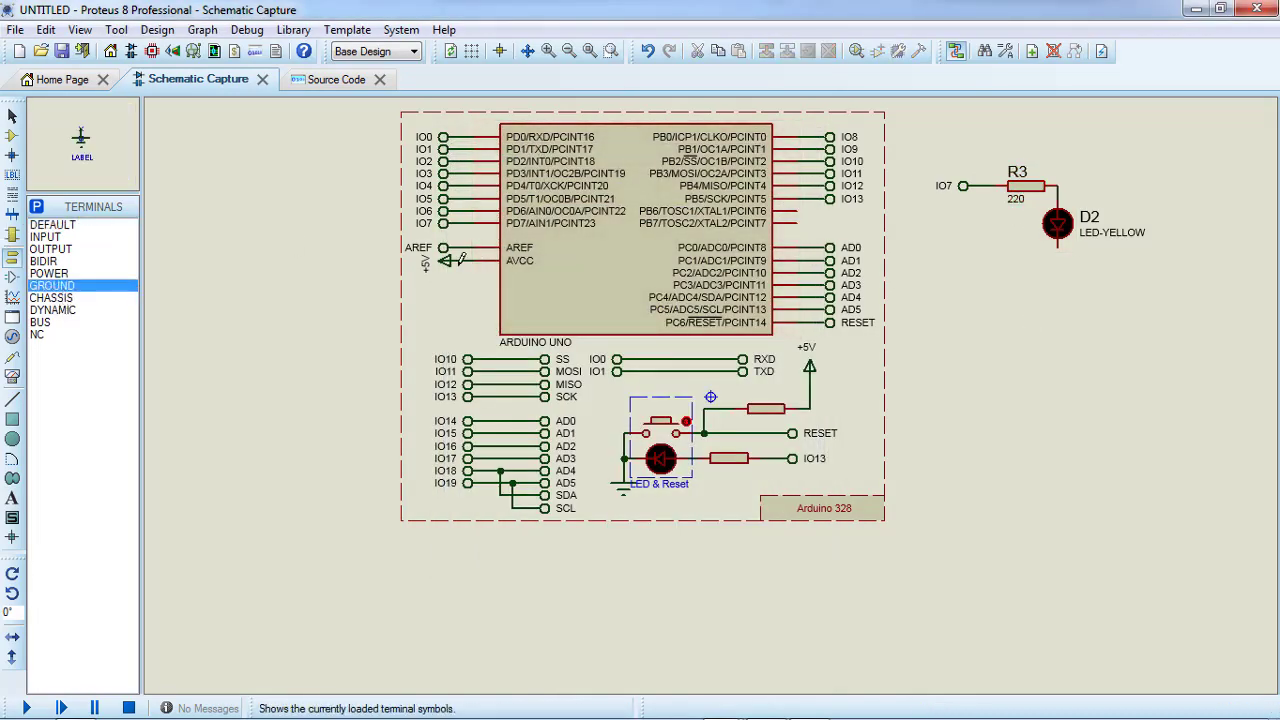
{"action": "left_click", "coordinate": [1057, 262]}
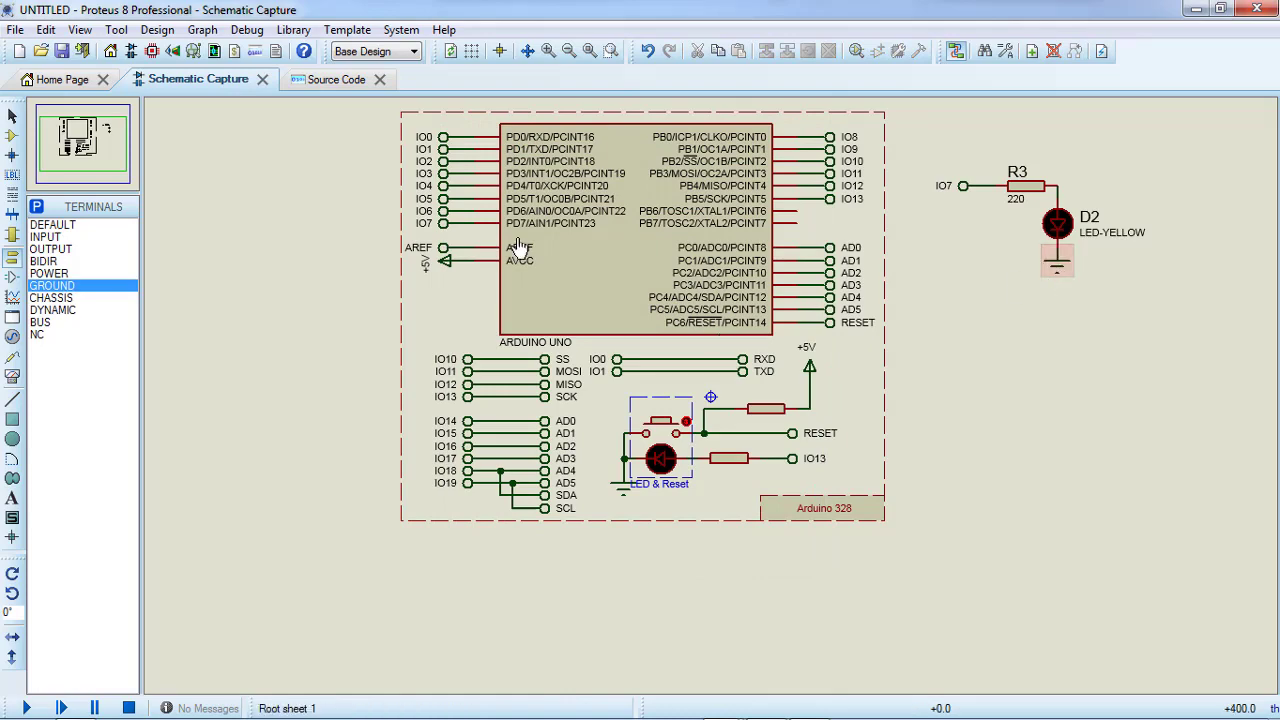
{"action": "left_click", "coordinate": [720, 706]}
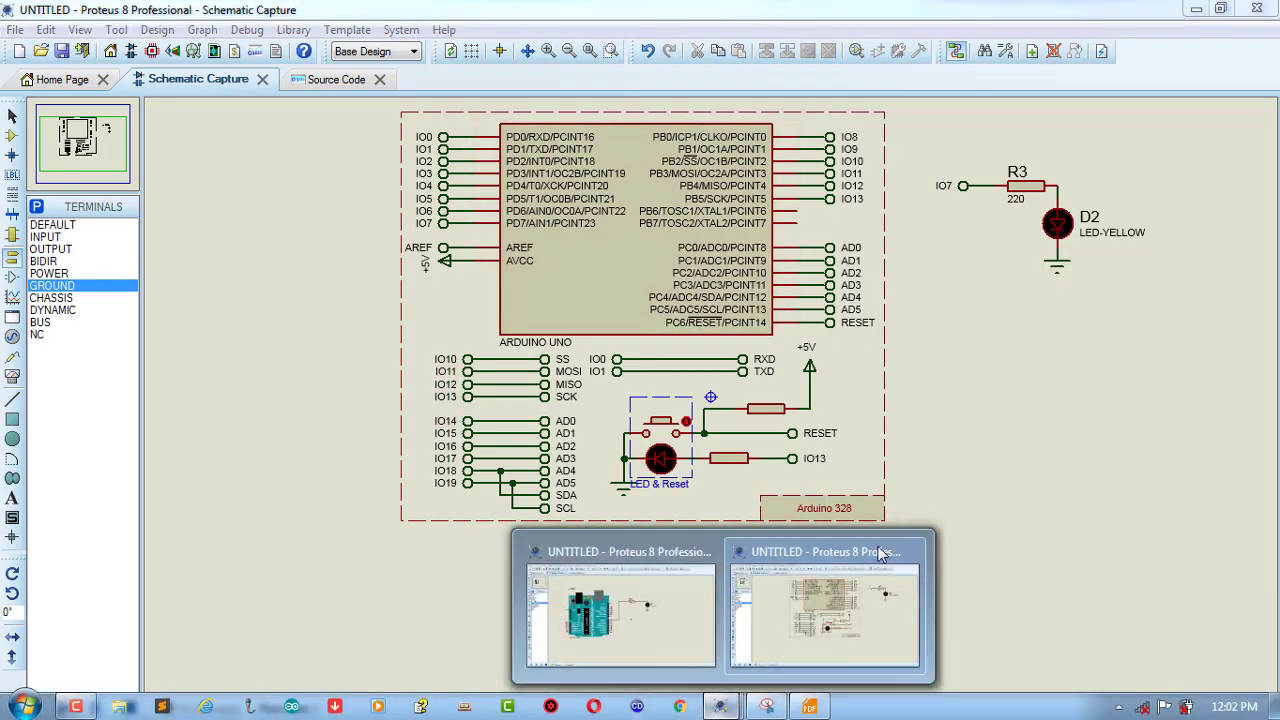
{"action": "left_click", "coordinate": [620, 610]}
Step: Copy the old project's pin-7 blink sketch and paste it over the new main.ino template
{"action": "left_click", "coordinate": [325, 79]}
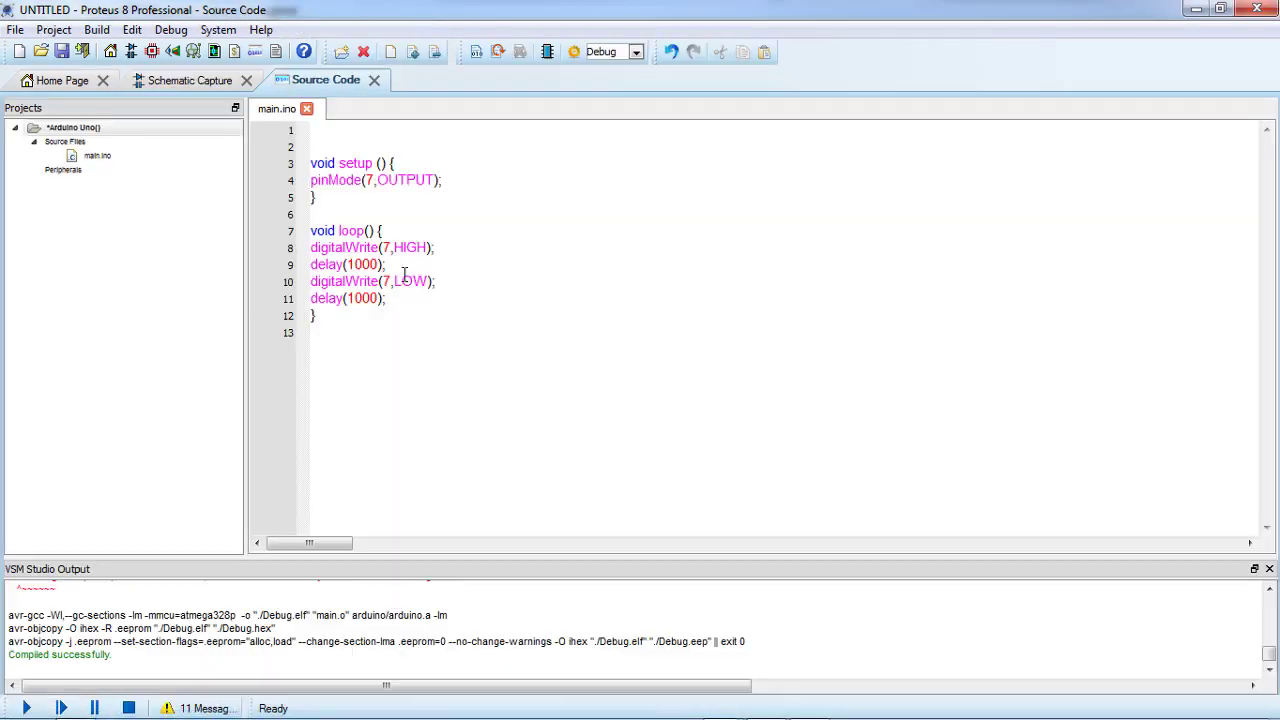
{"action": "key", "text": "ctrl+a"}
{"action": "key", "text": "ctrl+c"}
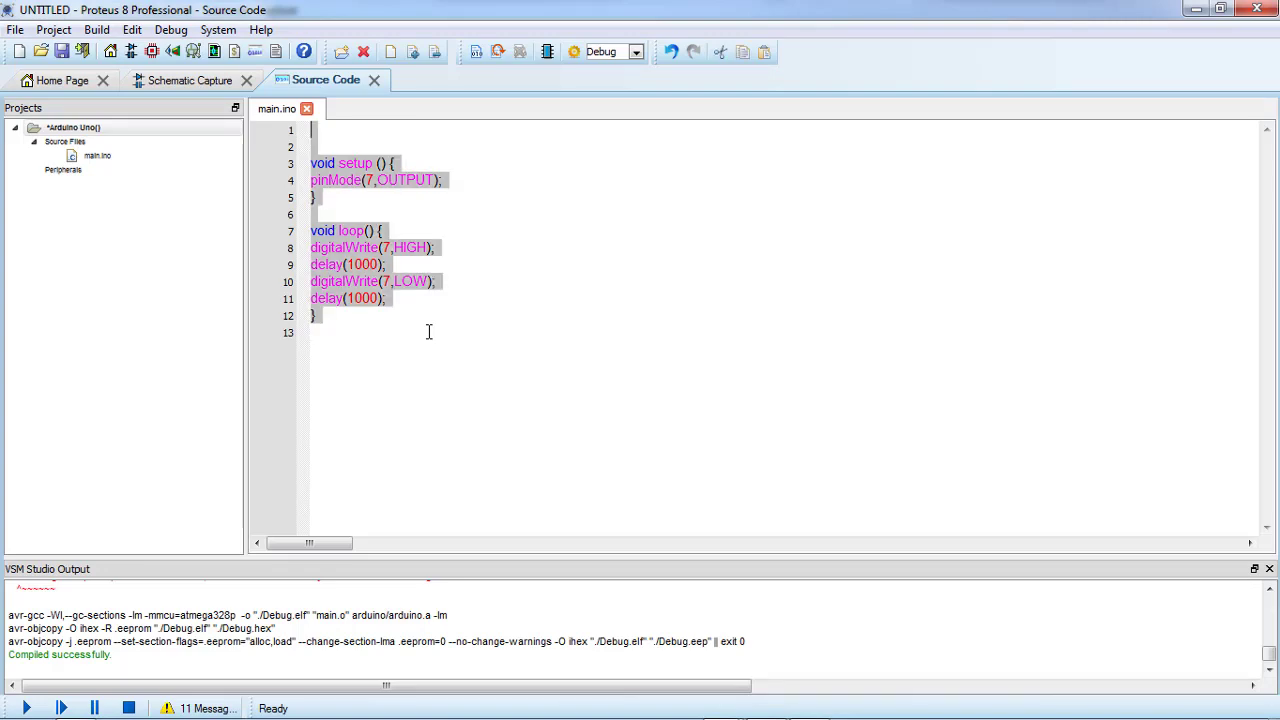
{"action": "left_click", "coordinate": [1196, 9]}
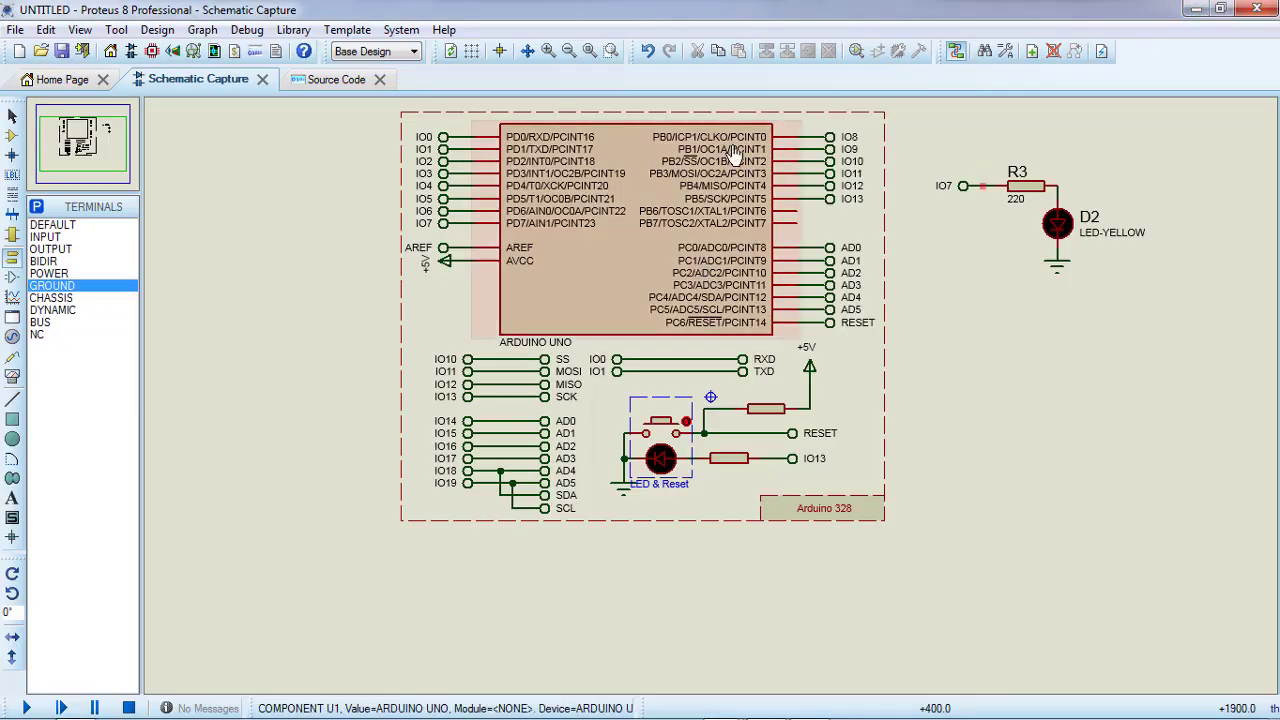
{"action": "left_click", "coordinate": [365, 80]}
{"action": "key", "text": "ctrl+a"}
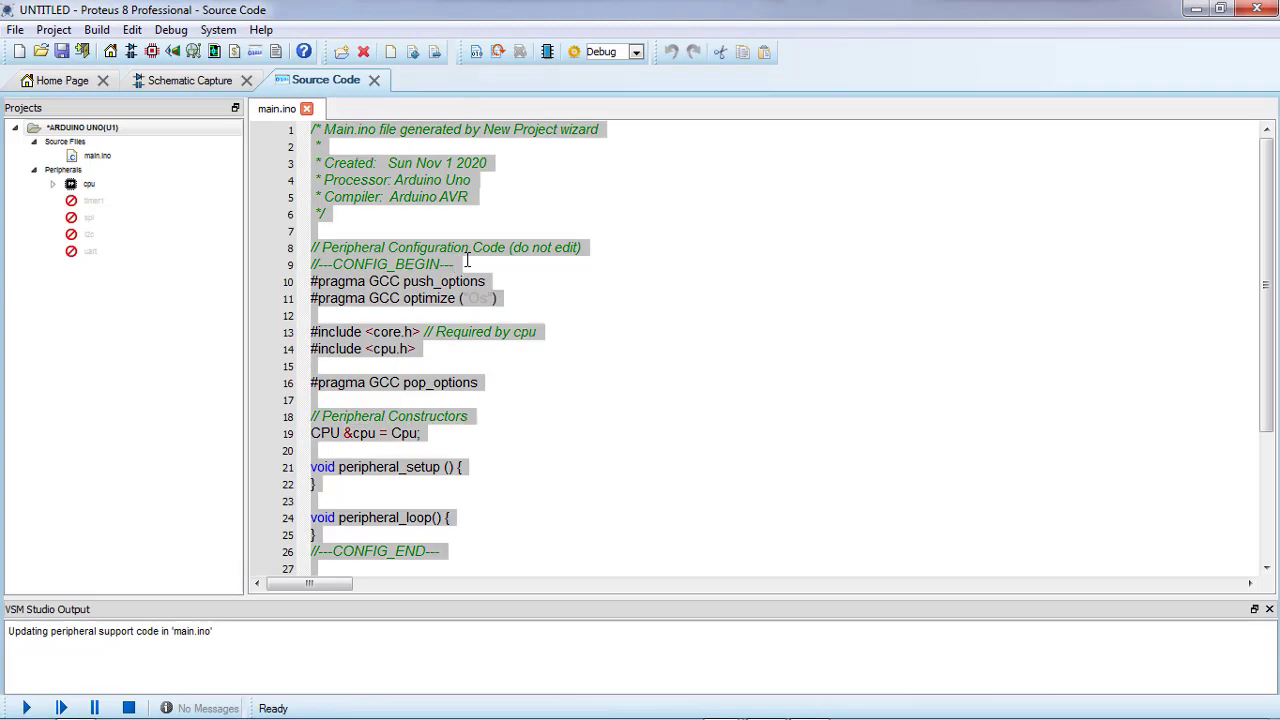
{"action": "key", "text": "ctrl+v"}
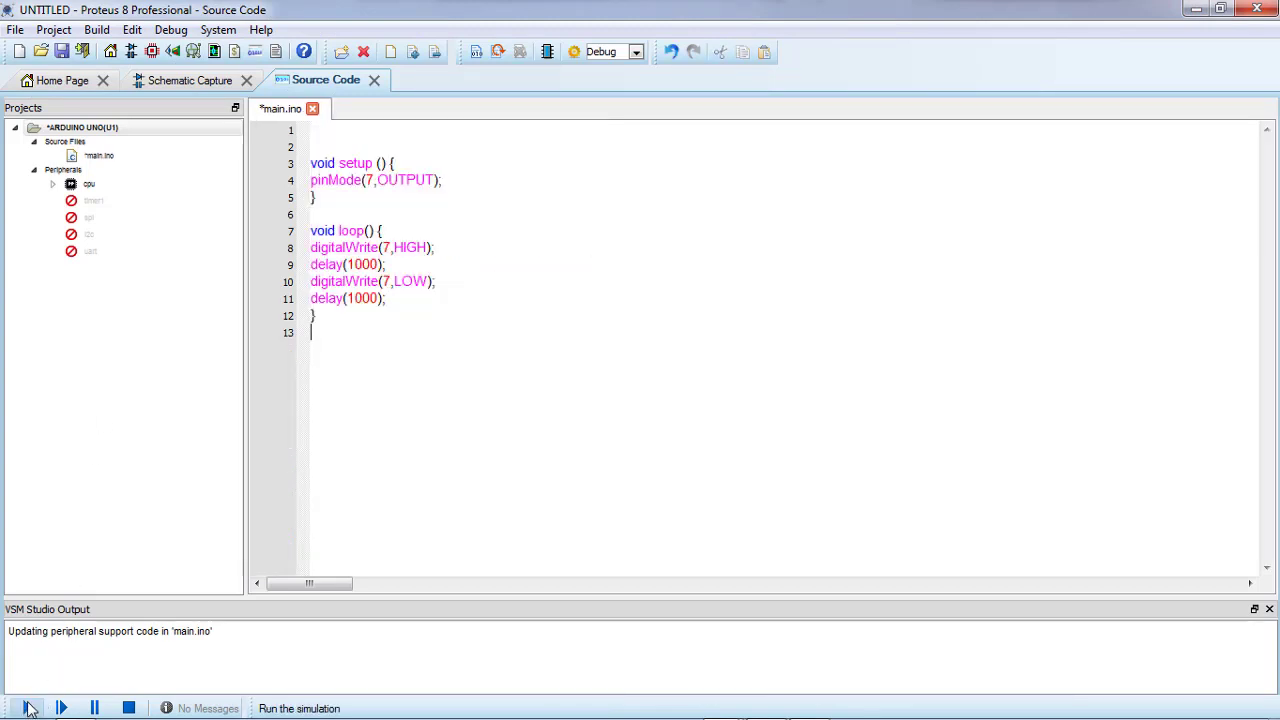
Step: Start the simulation, building the pin-7 firmware and running the yellow LED circuit
{"action": "left_click", "coordinate": [28, 708]}
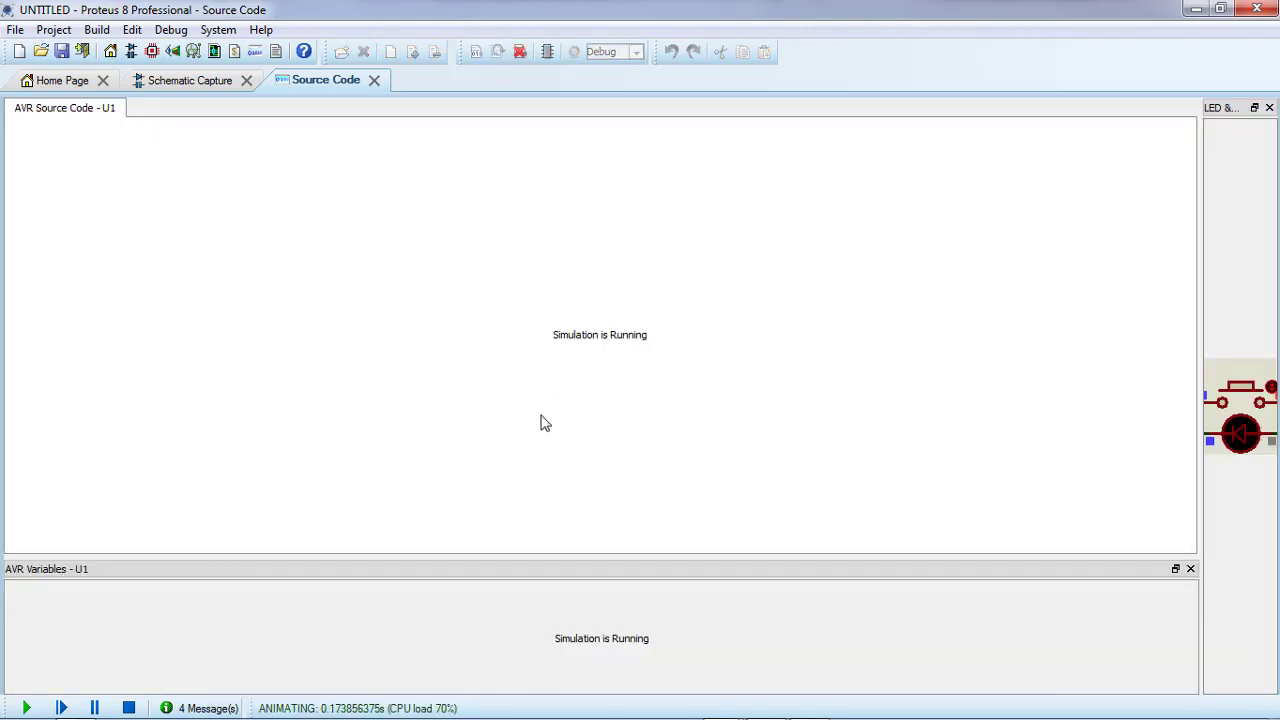
{"action": "left_click", "coordinate": [185, 82]}
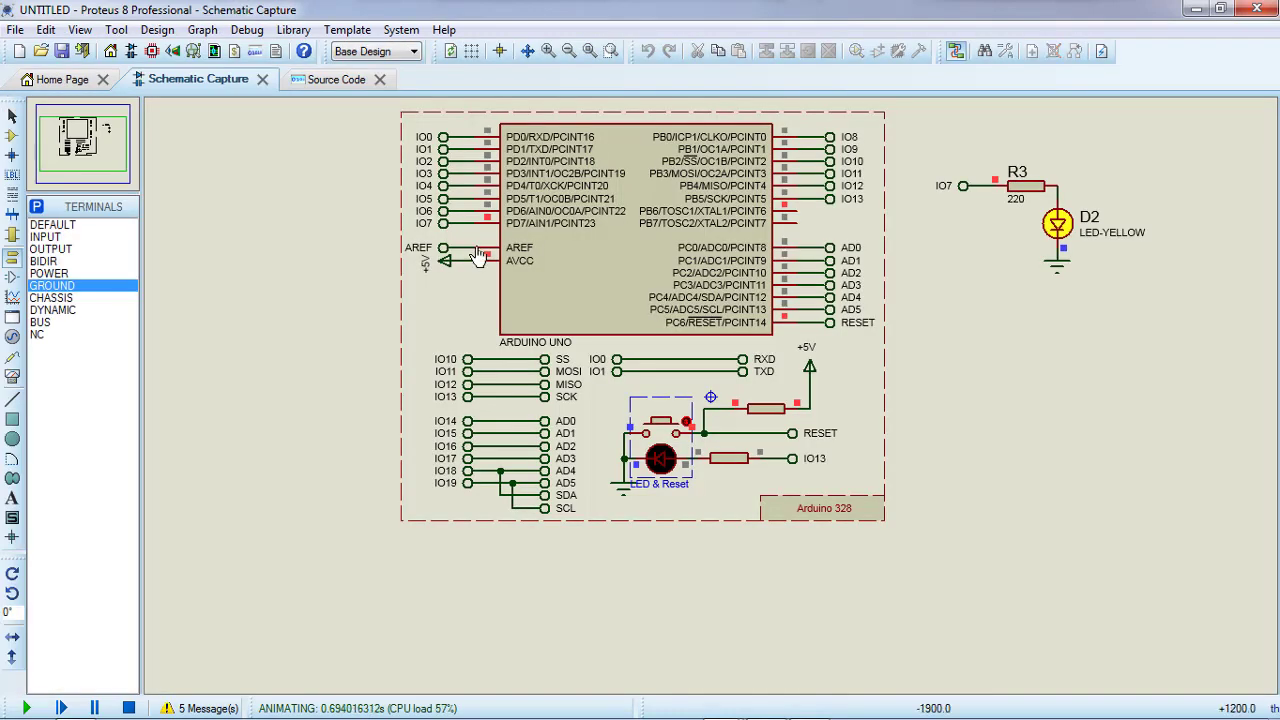